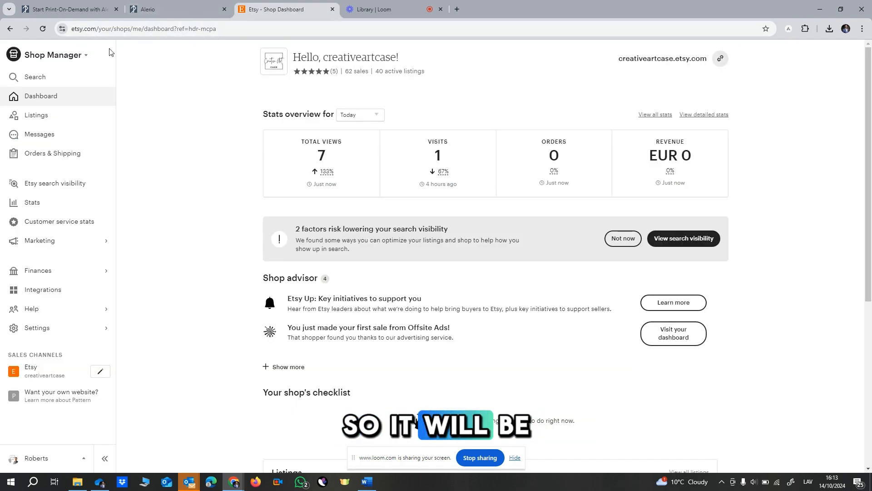
- Switch to Alerio Print, open its integrations, and review the permissions requested for connecting a new Etsy shop without granting access
click(166, 5)
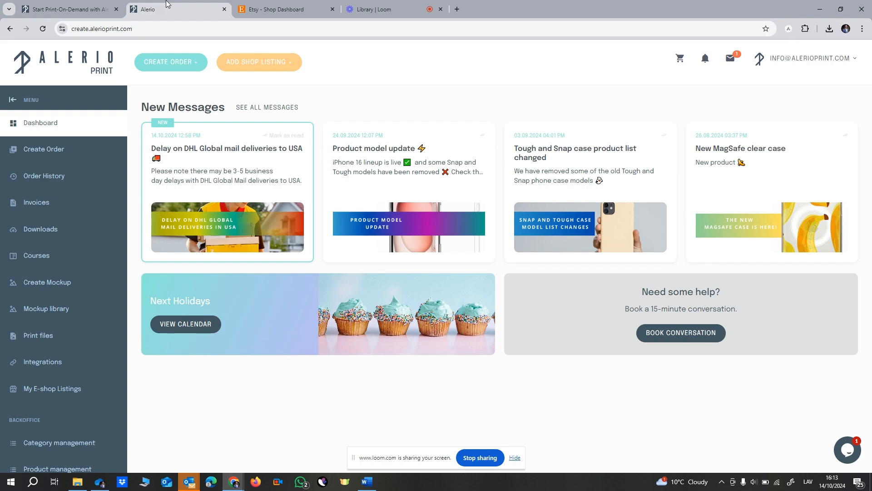
click(43, 361)
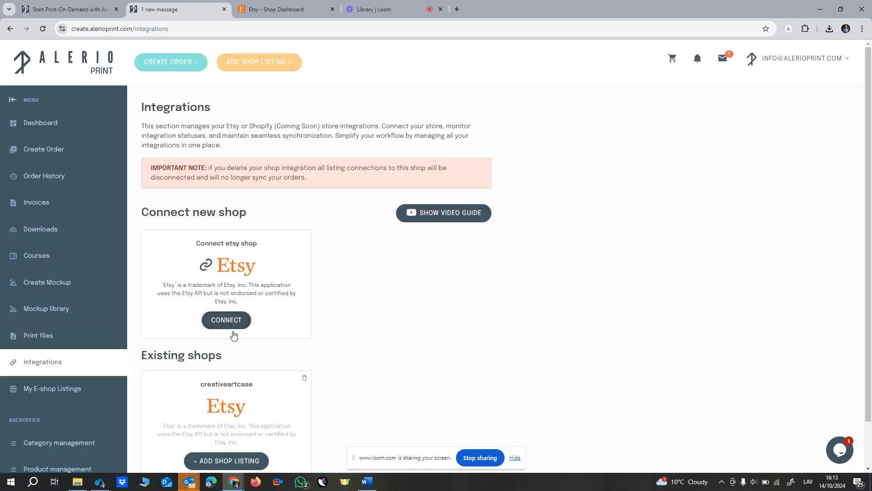
click(230, 320)
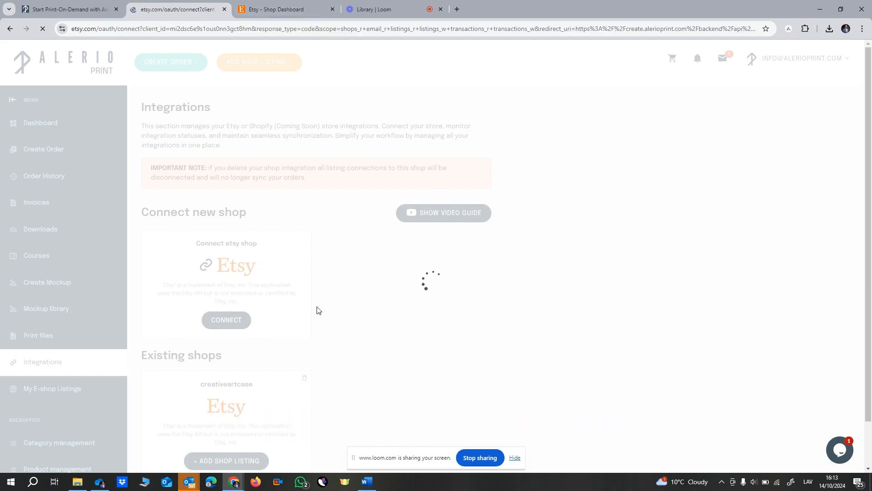
scroll(369, 303, down, 5)
scroll(372, 304, up, 5)
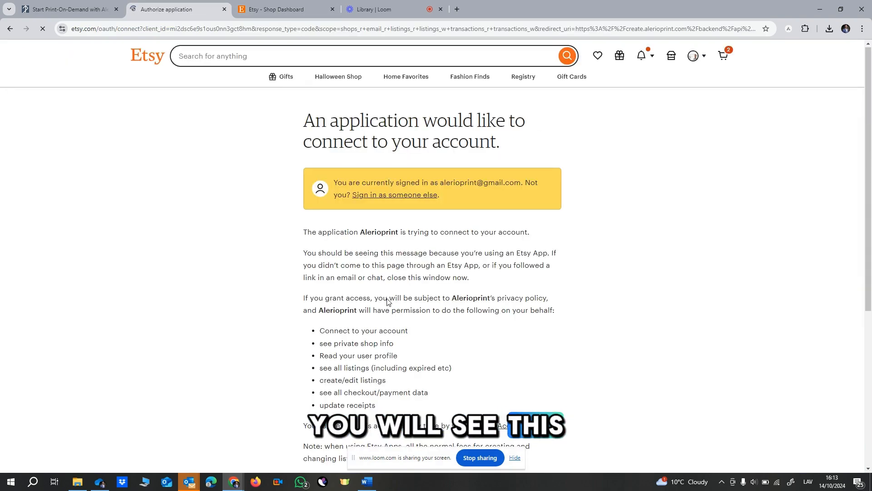
scroll(379, 299, down, 5)
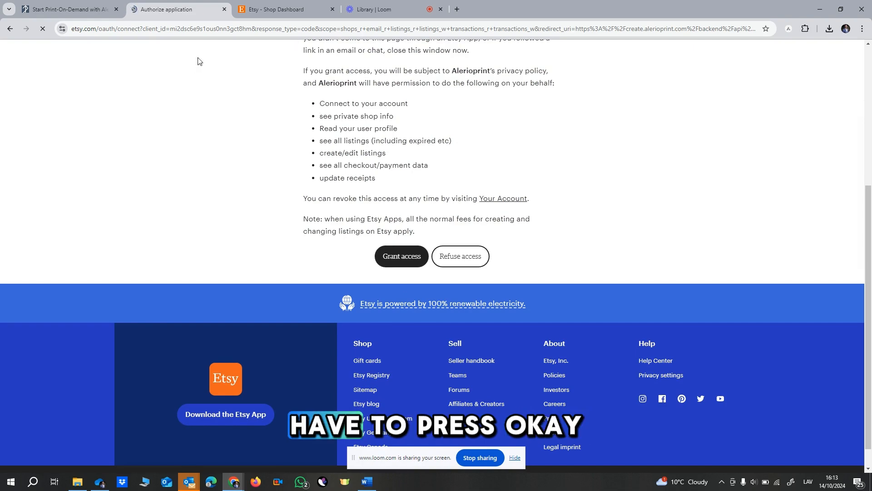
scroll(145, 174, up, 3)
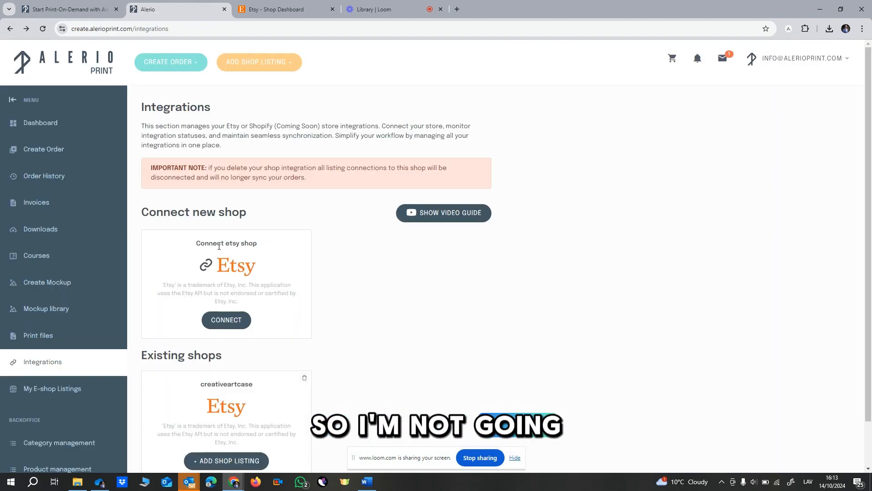
scroll(219, 279, down, 1)
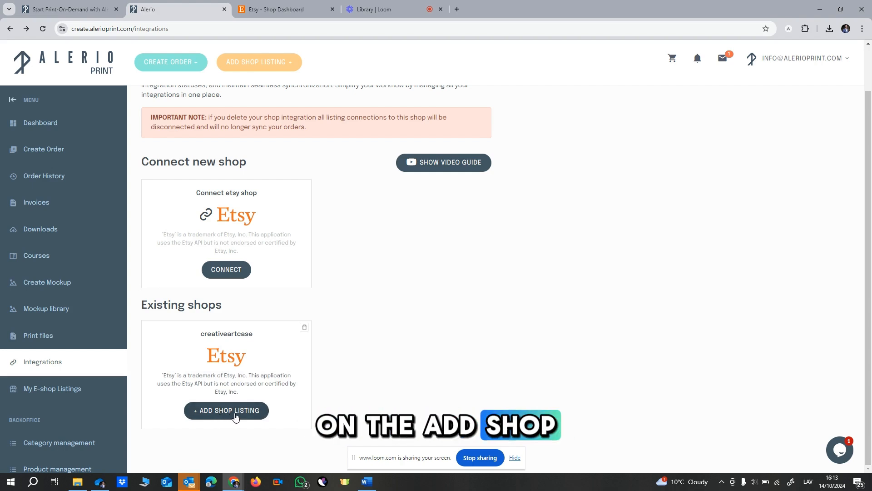
- Start a new shop listing for the TPU / Gel Phone Case in the creativeartcase Etsy store and proceed to its mockups
click(260, 64)
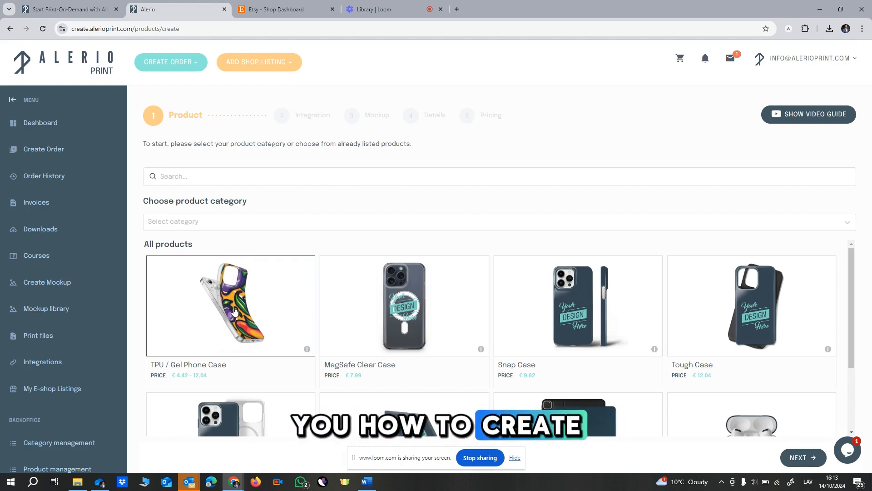
click(235, 310)
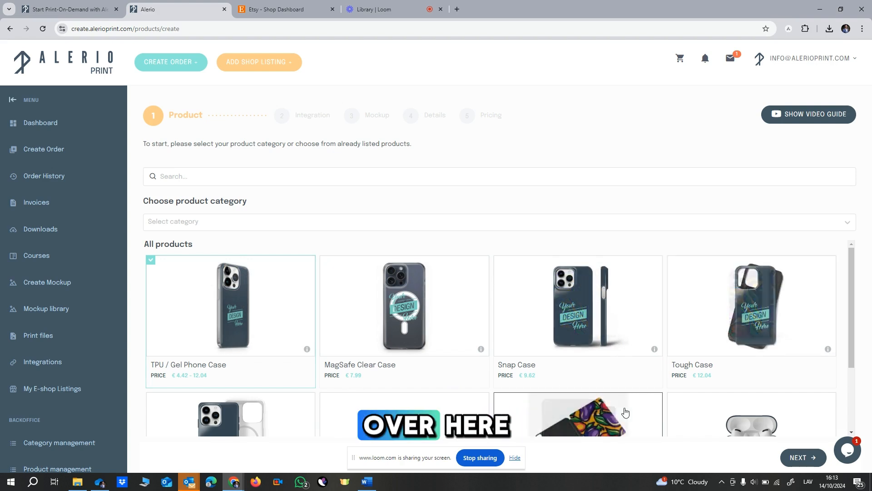
click(802, 457)
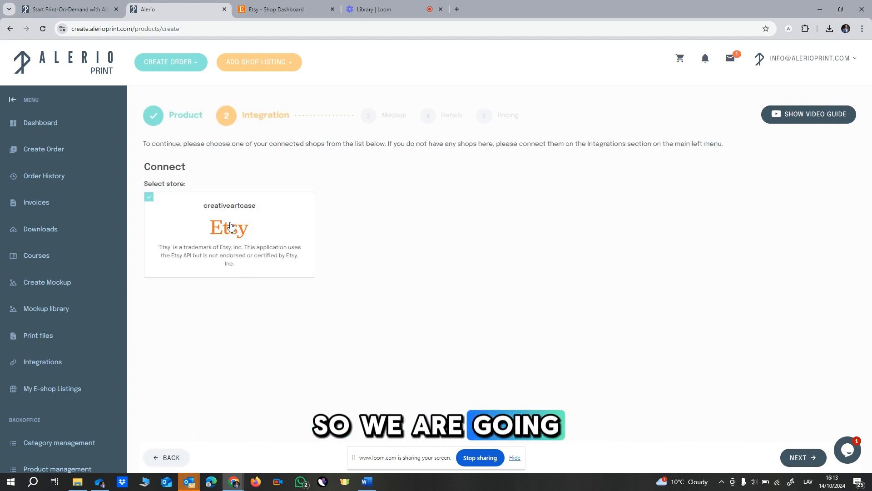
click(800, 458)
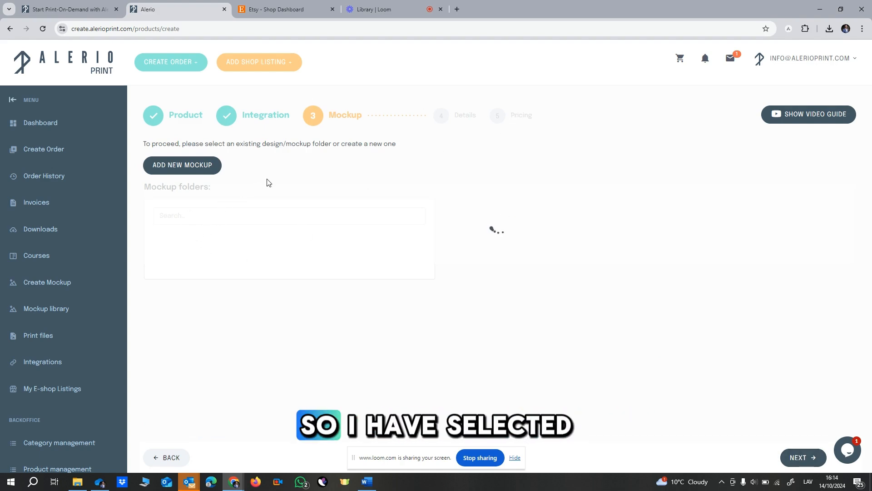
- Add a new mockup to the listing using AUTO Mockups and start a new design for it
click(196, 168)
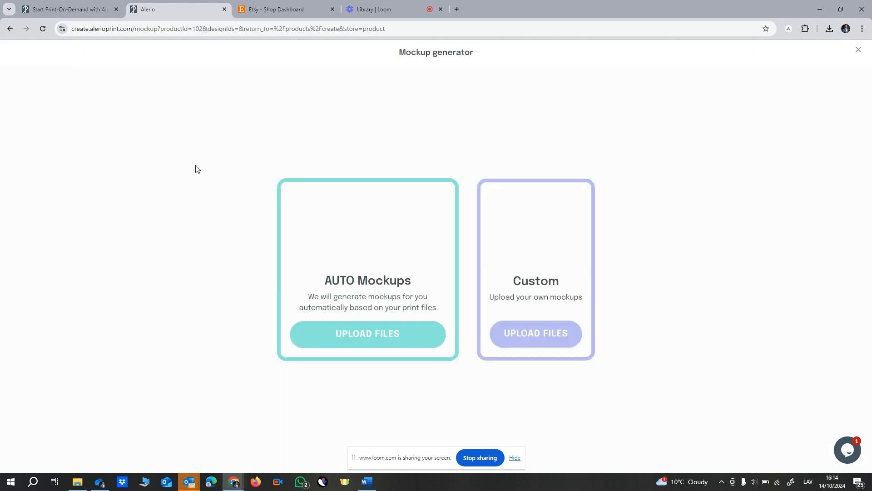
click(363, 337)
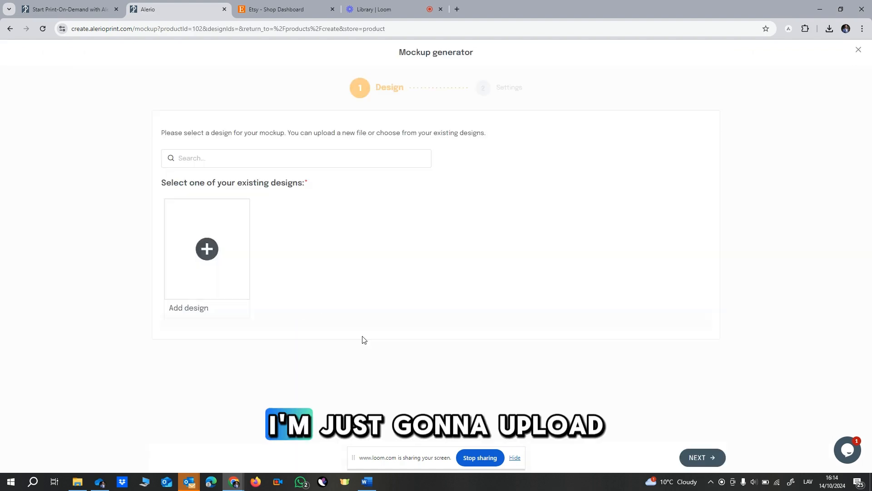
click(206, 249)
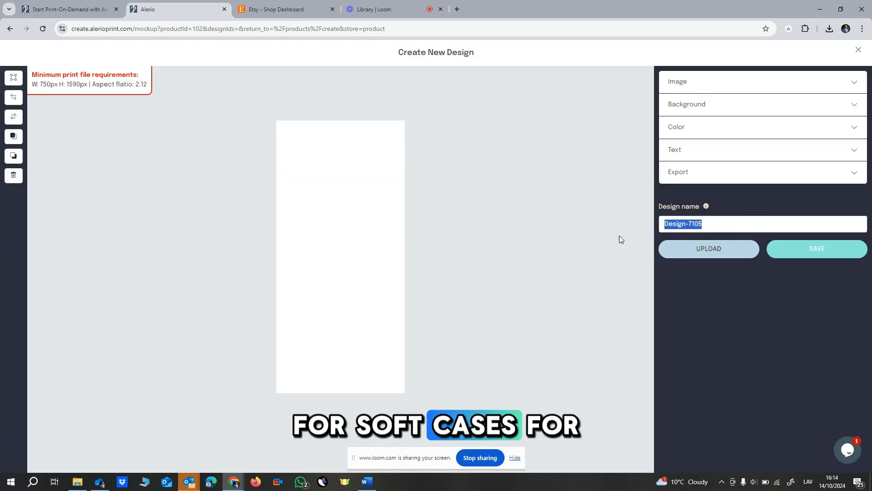
- Upload the first "A_whimsical_scene_of_mushrooms_and_snails" image from the Downloads folder into the new design
click(726, 257)
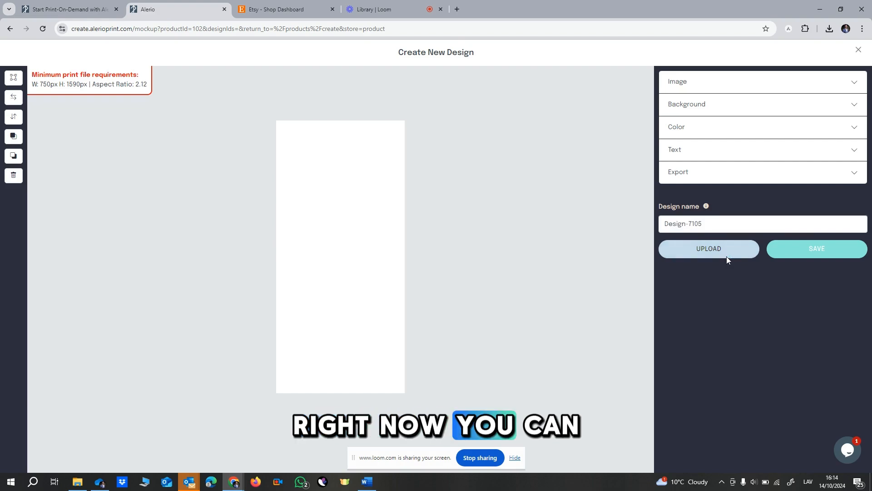
click(726, 256)
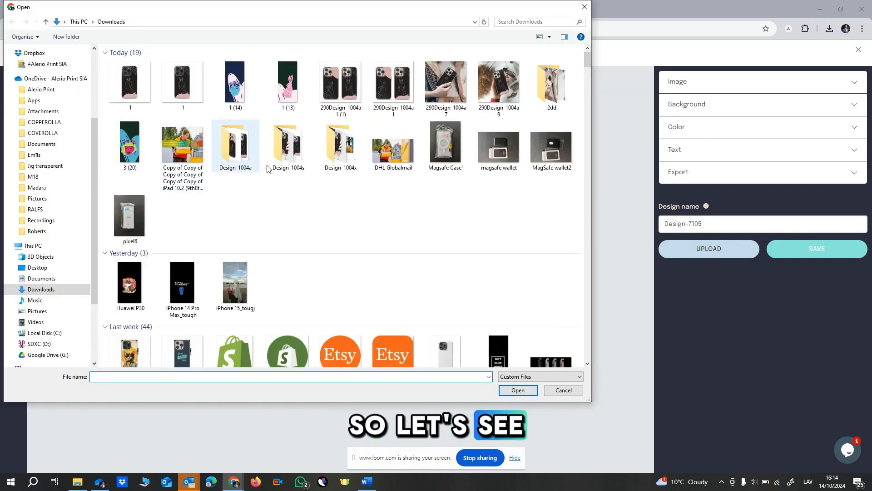
scroll(418, 164, down, 5)
scroll(418, 163, down, 15)
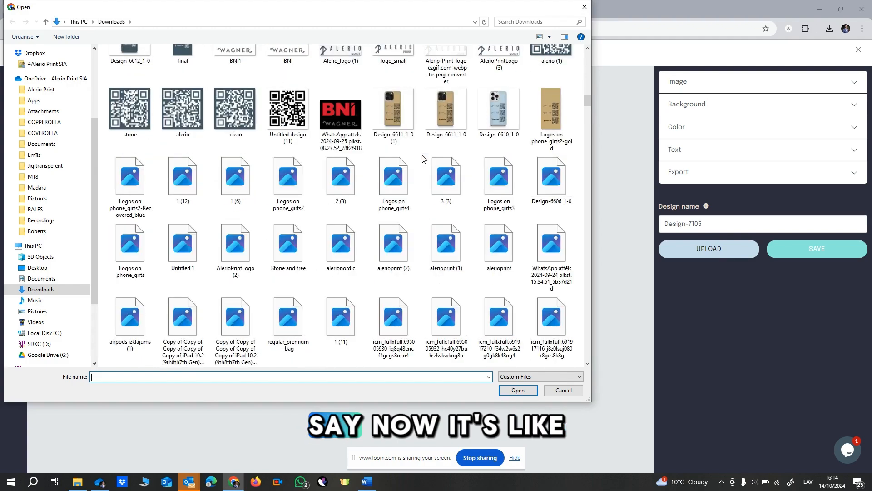
scroll(423, 159, up, 10)
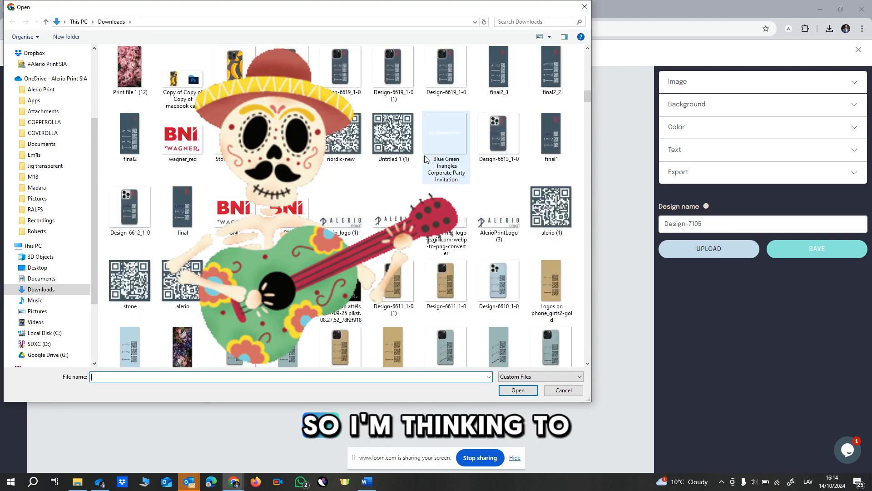
scroll(425, 159, up, 10)
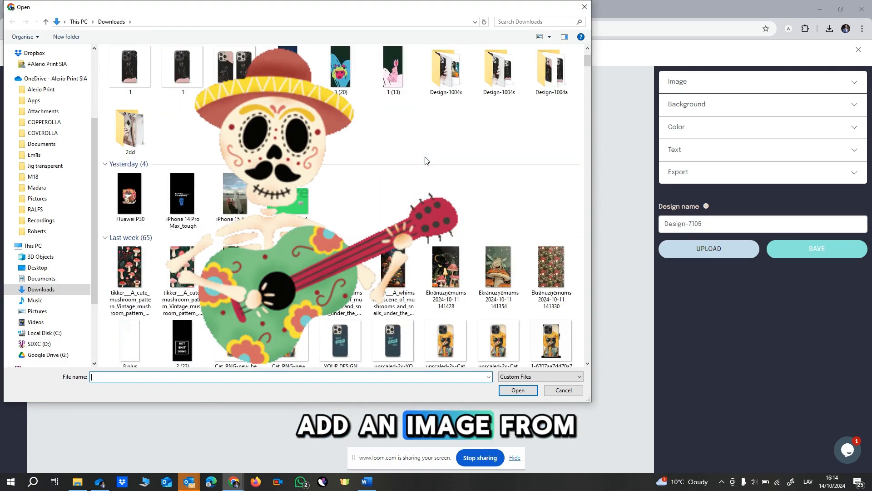
scroll(427, 162, up, 2)
click(439, 238)
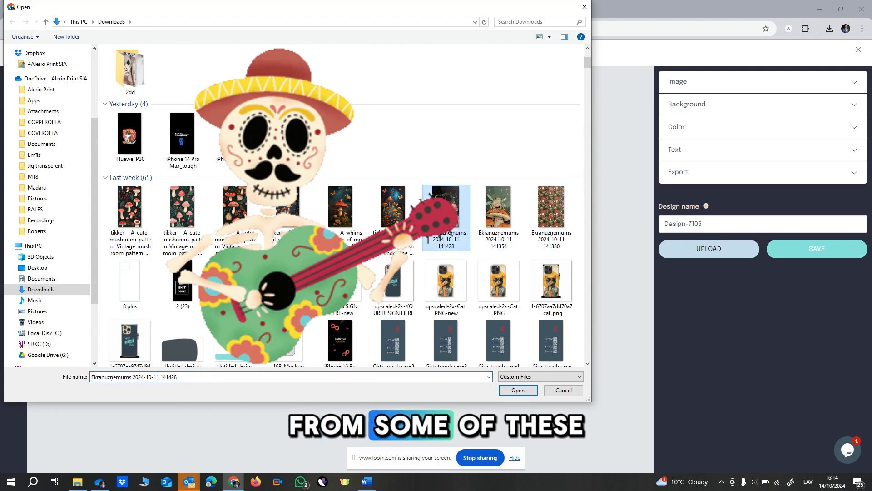
click(228, 215)
click(288, 213)
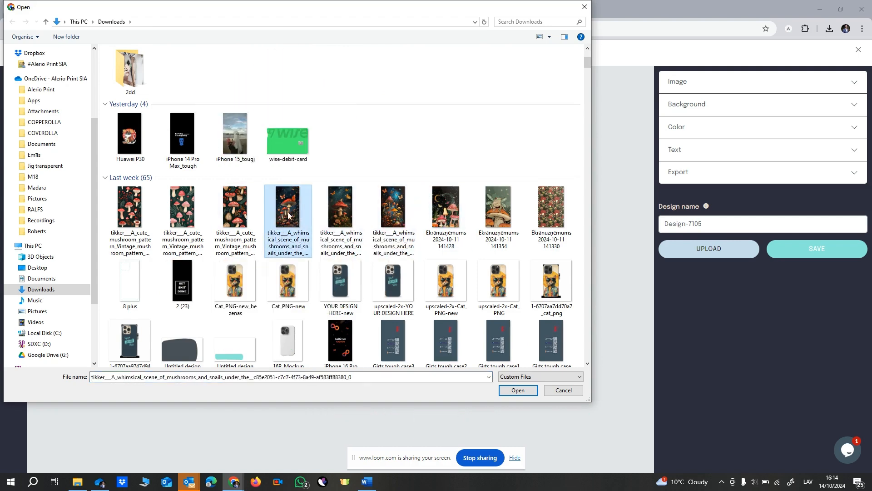
click(517, 390)
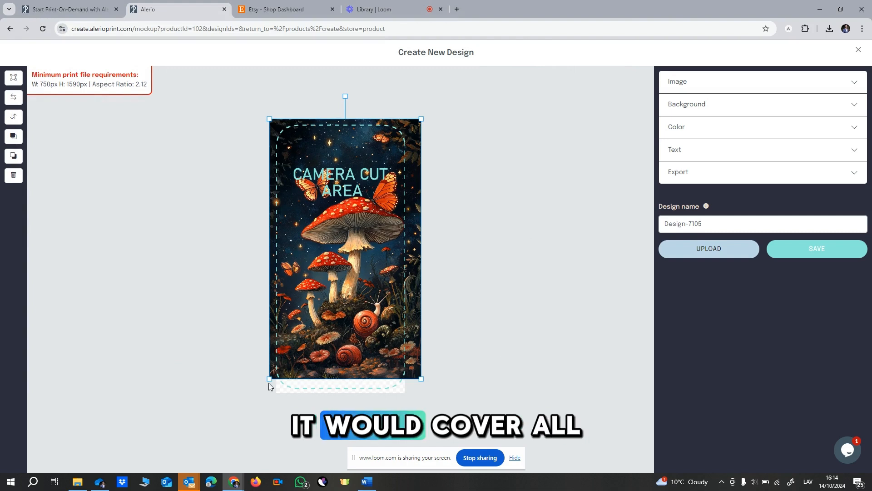
- Enlarge and reposition the mushroom image so it covers the entire phone case print area
drag(270, 378, 263, 389)
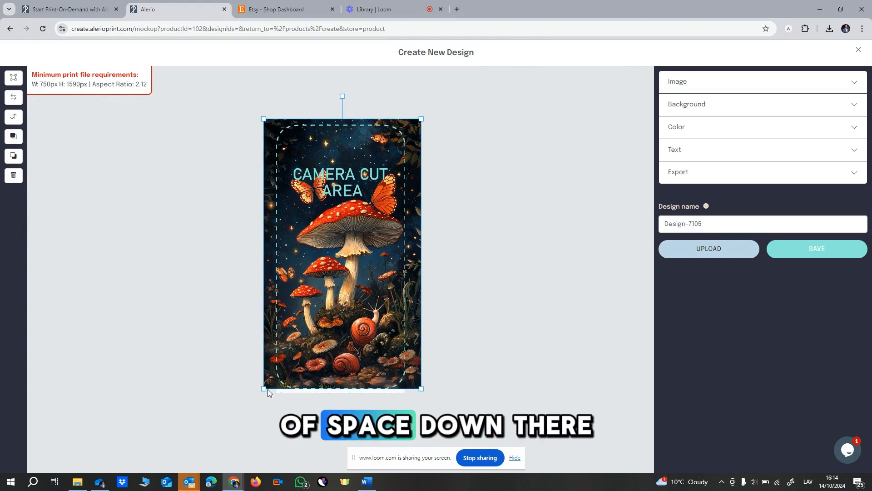
drag(264, 388, 261, 394)
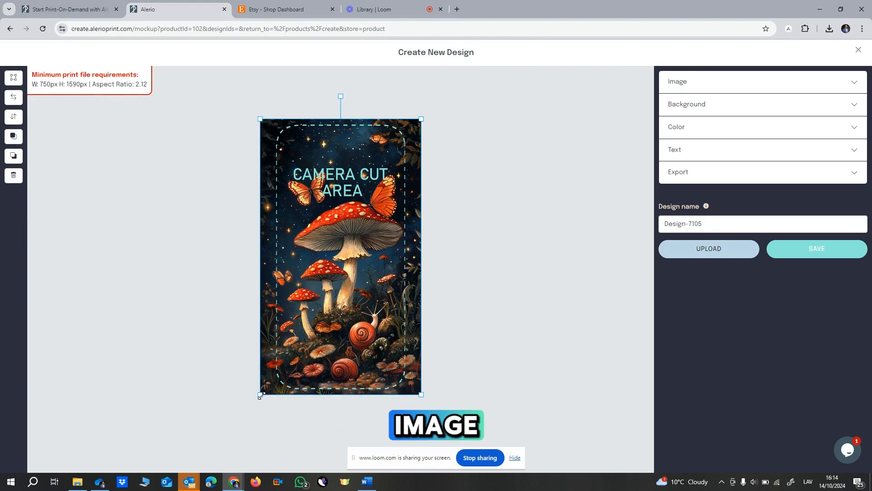
drag(354, 329, 356, 325)
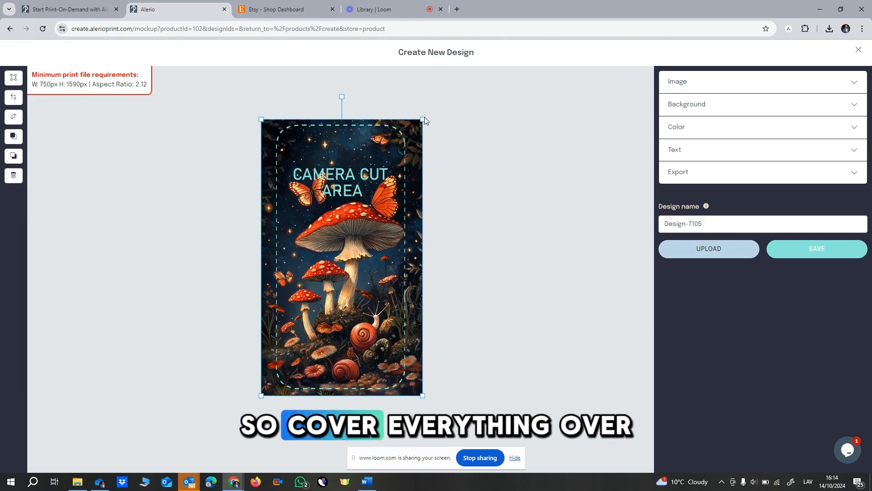
- Name the design M2-1 and save it
drag(727, 224, 642, 217)
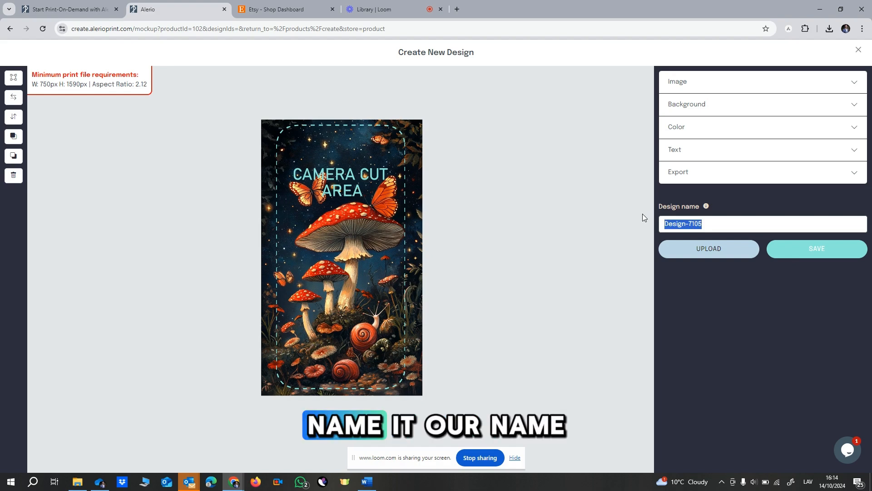
text(M2-1)
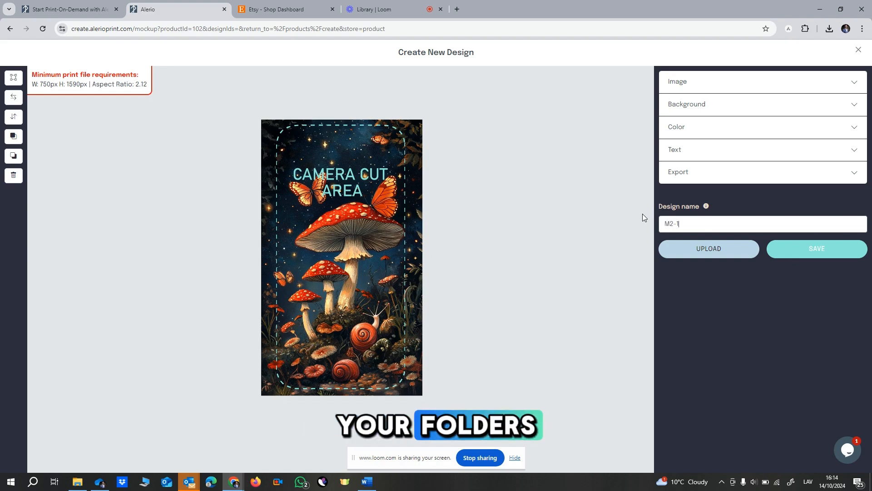
click(808, 250)
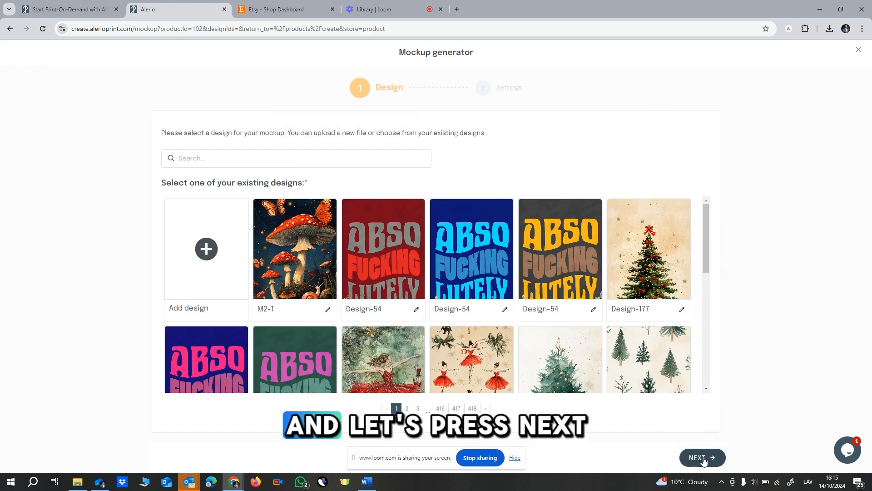
- Select the M2-1 design, generate its white iPhone mockup previews, and submit the mockups
click(686, 457)
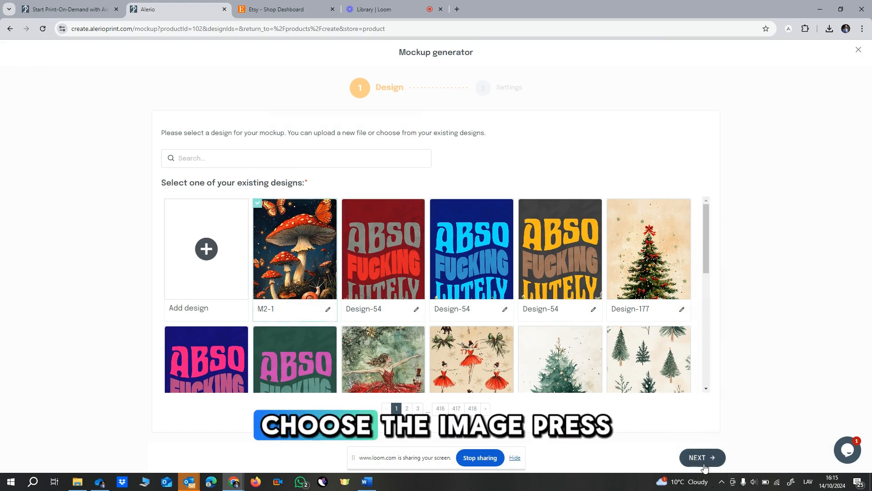
click(704, 457)
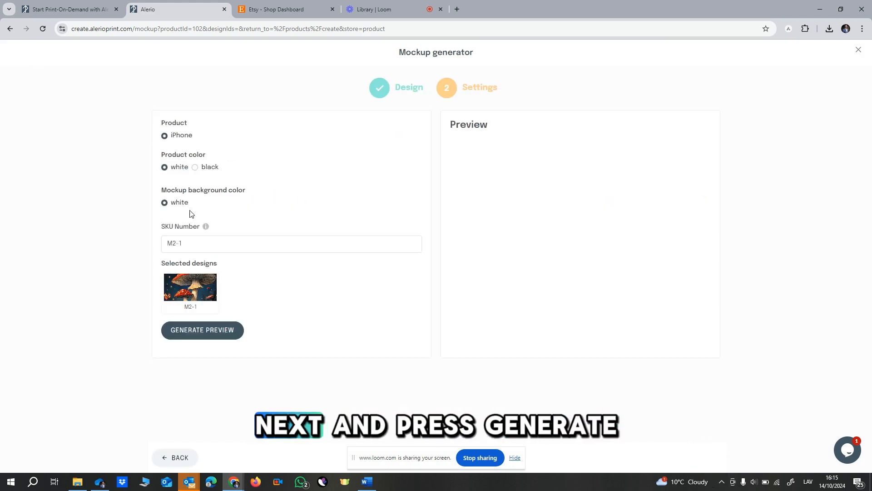
click(196, 328)
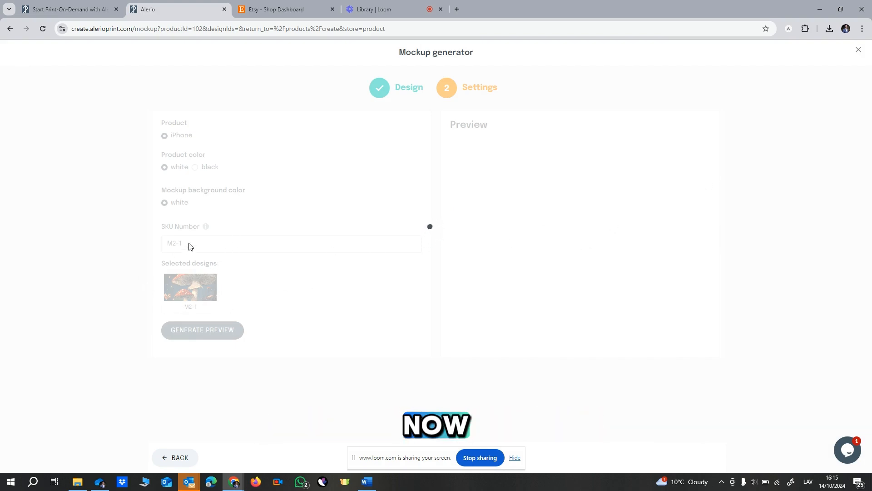
scroll(611, 240, down, 1)
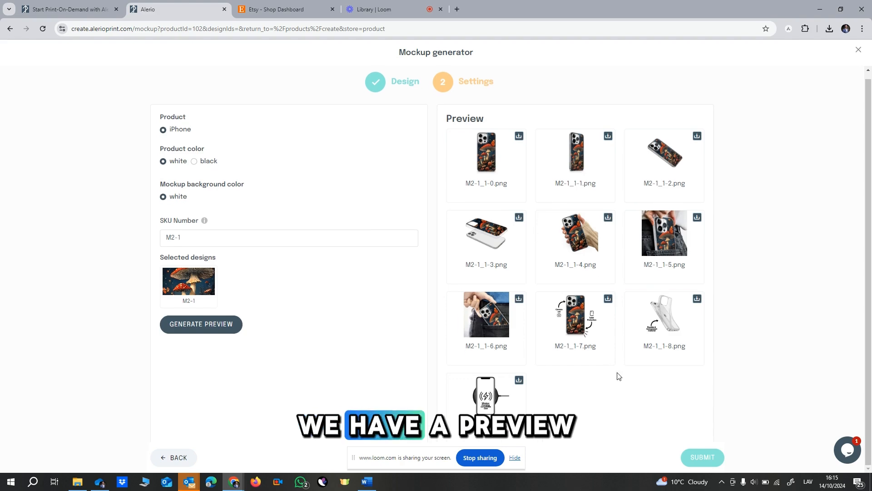
click(703, 456)
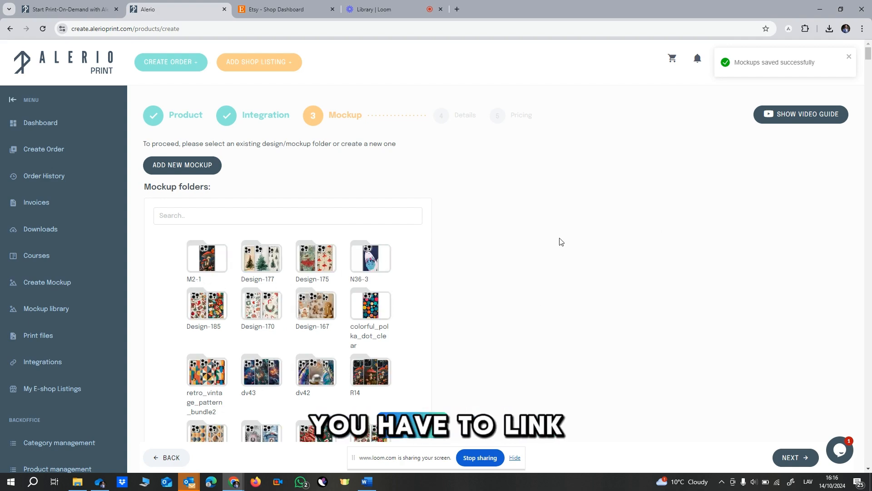
- Choose the M2-1 mockup folder, add the M2-1 design as its print file, and link it to the primary mockup 1588M2-11.png
click(215, 259)
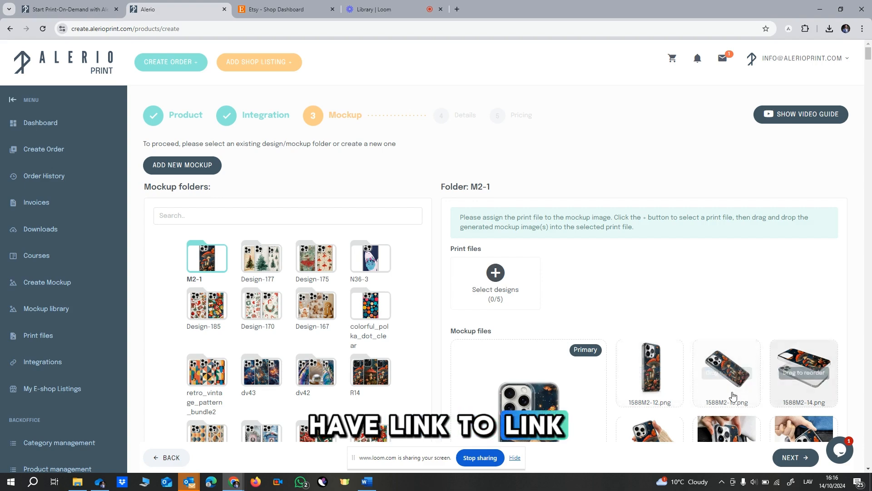
click(496, 273)
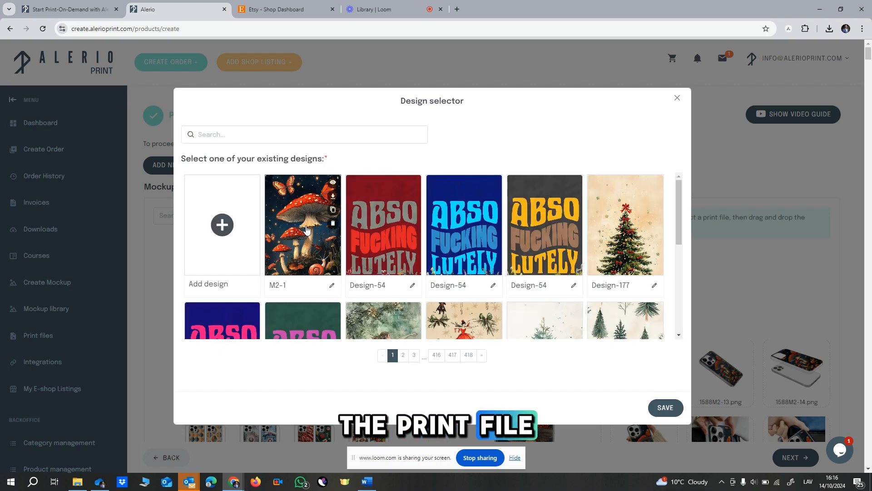
click(308, 229)
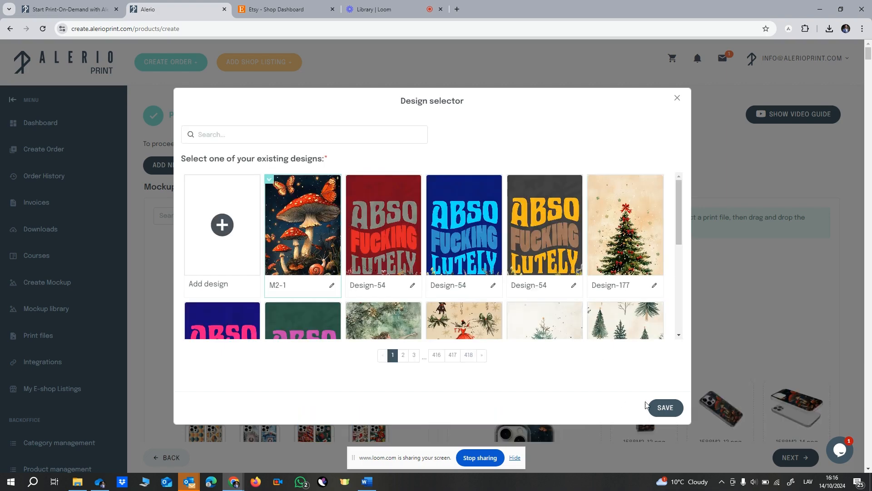
click(671, 406)
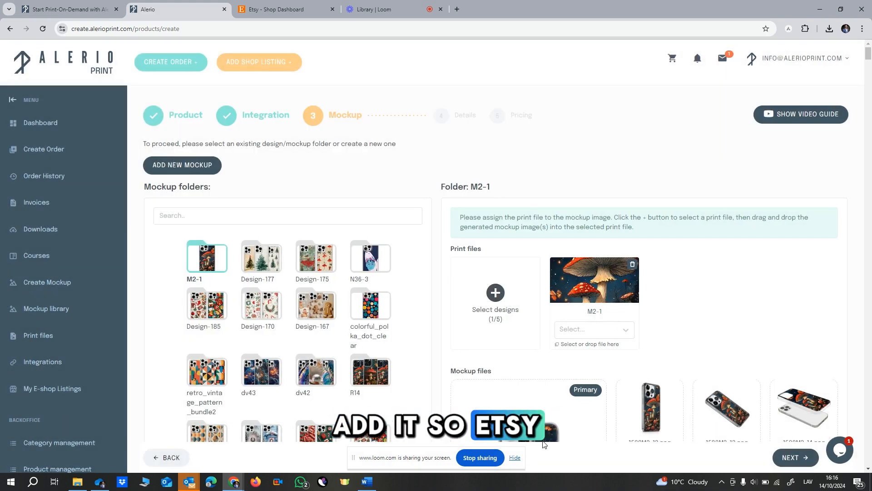
drag(544, 442, 598, 312)
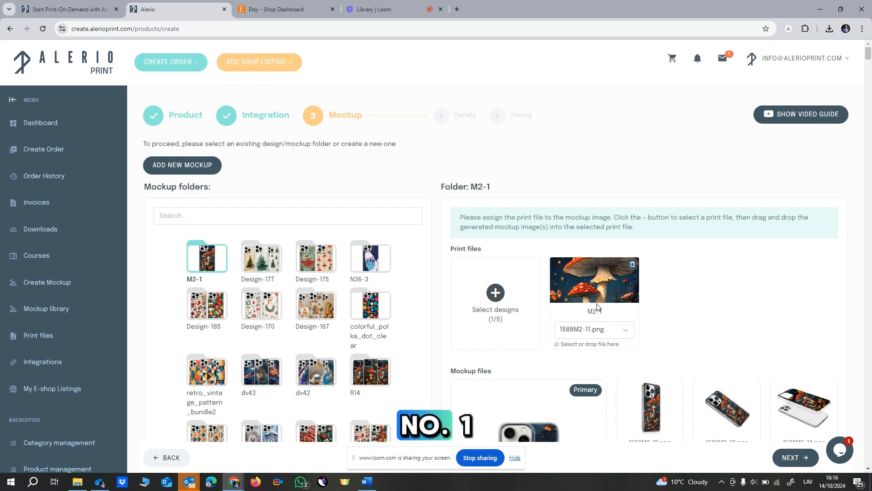
click(500, 294)
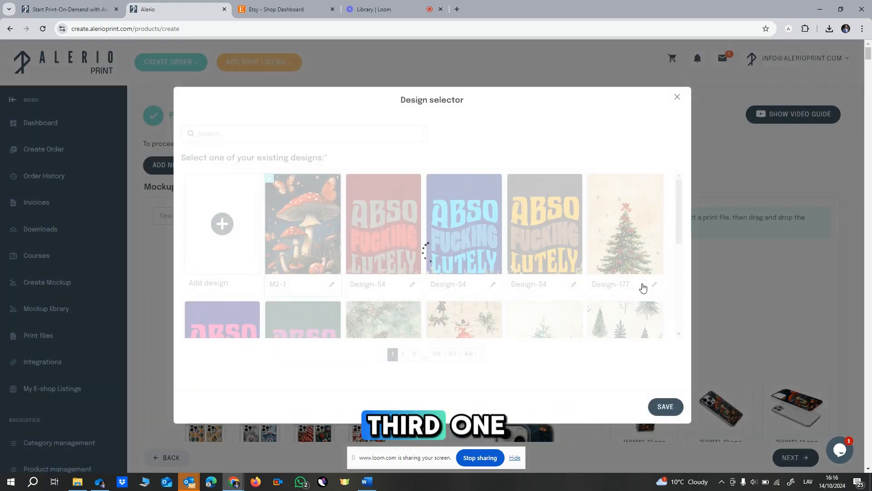
click(677, 97)
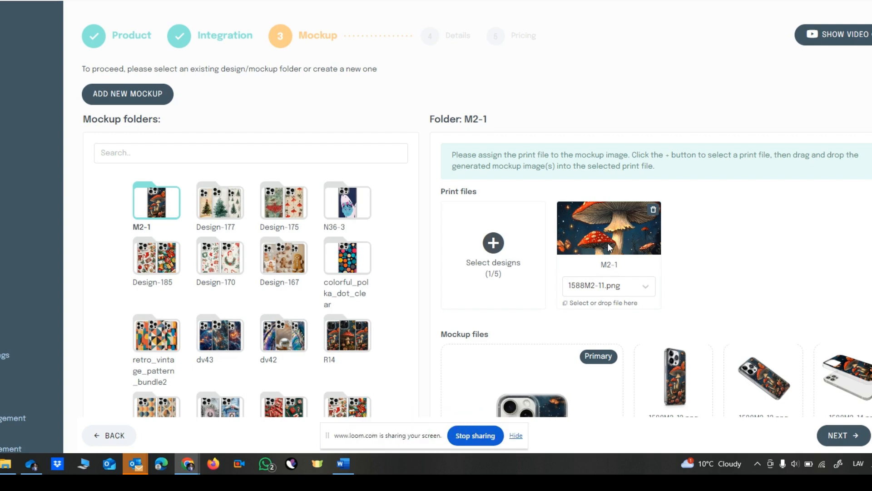
scroll(601, 243, down, 3)
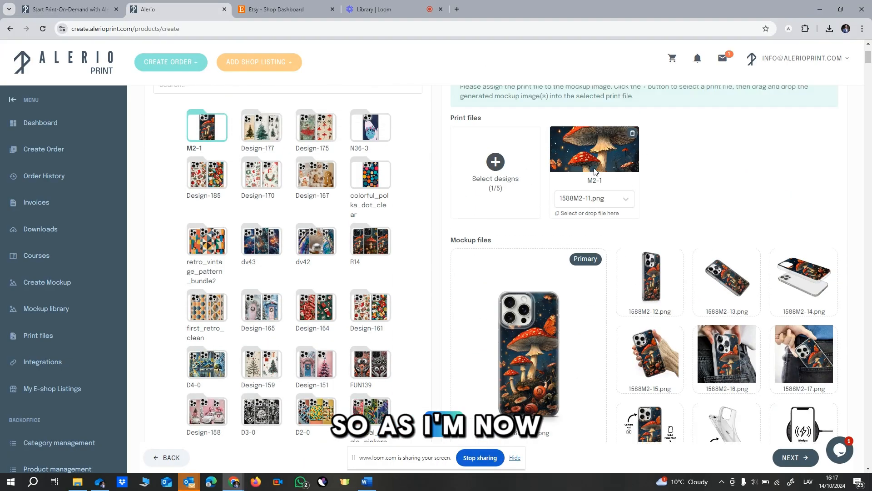
scroll(595, 170, up, 2)
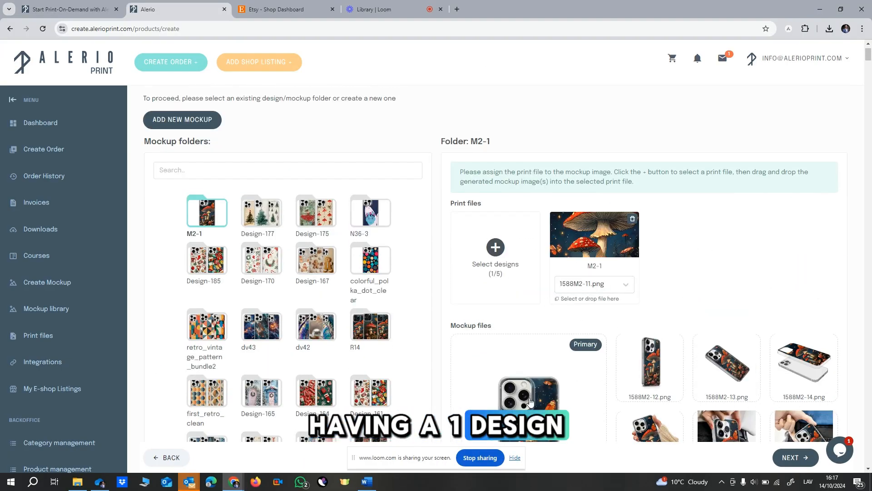
mouse_move(554, 361)
mouse_down()
mouse_move(612, 267)
mouse_move(565, 350)
mouse_up()
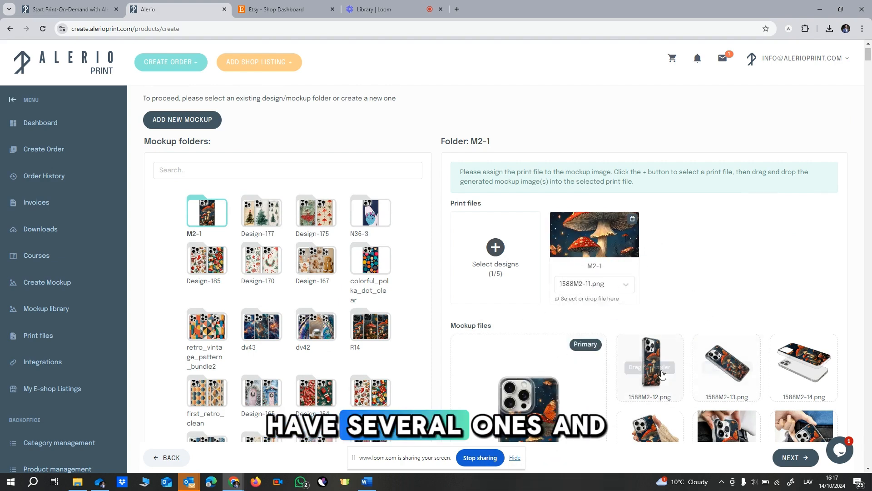
- Continue to the listing details, then review and save the phone models included in the Mixed model list Clear Case
click(798, 459)
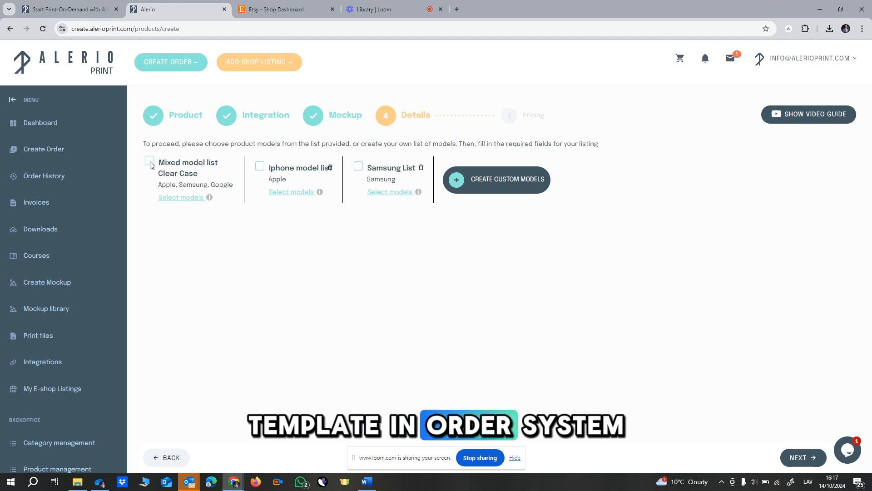
click(180, 200)
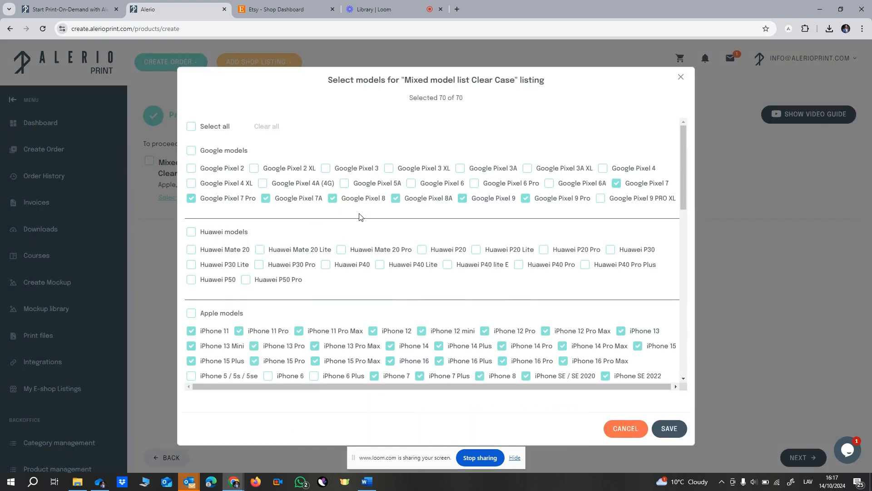
scroll(359, 220, down, 12)
scroll(354, 227, down, 1)
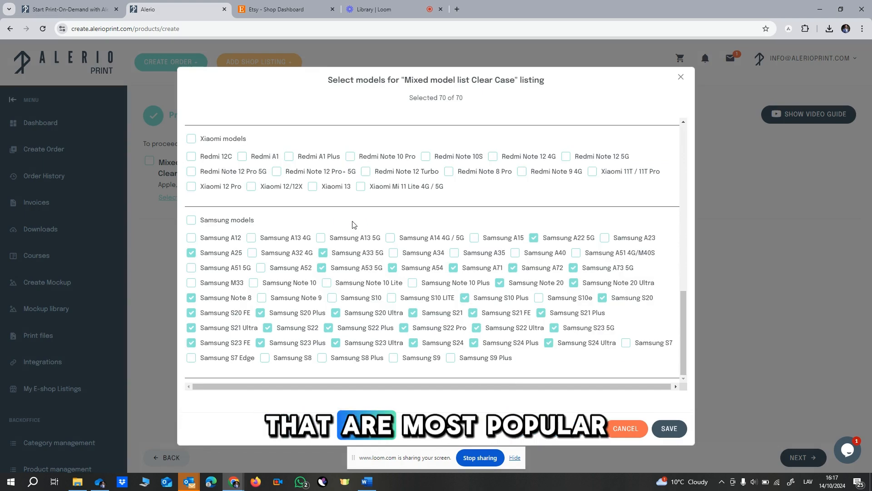
scroll(353, 234, up, 12)
scroll(352, 237, up, 2)
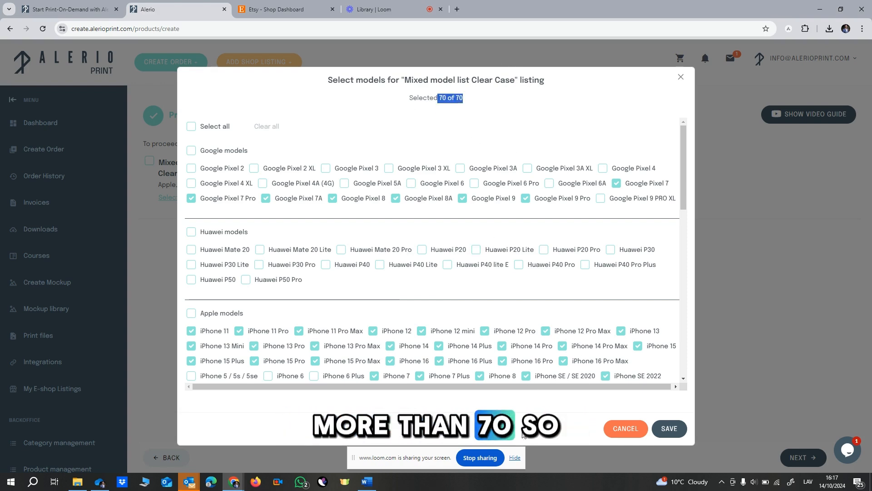
click(668, 429)
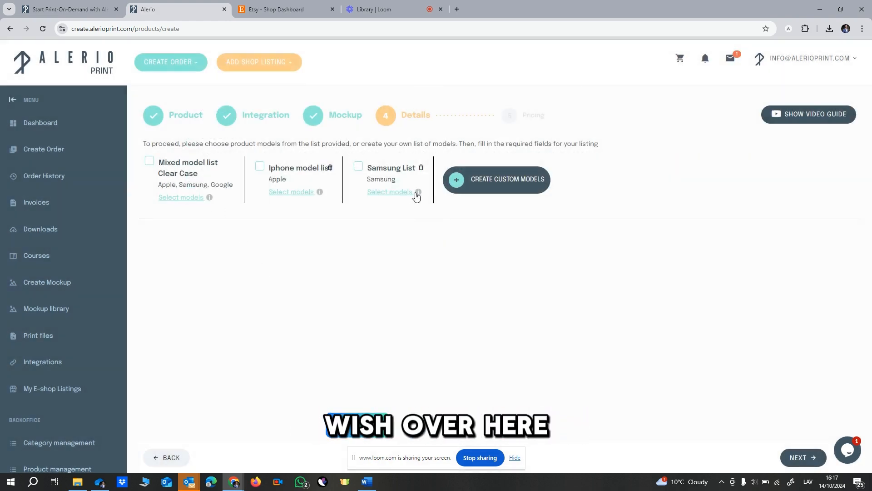
- Choose the Mixed model list Clear Case as the product model list for this listing
click(498, 182)
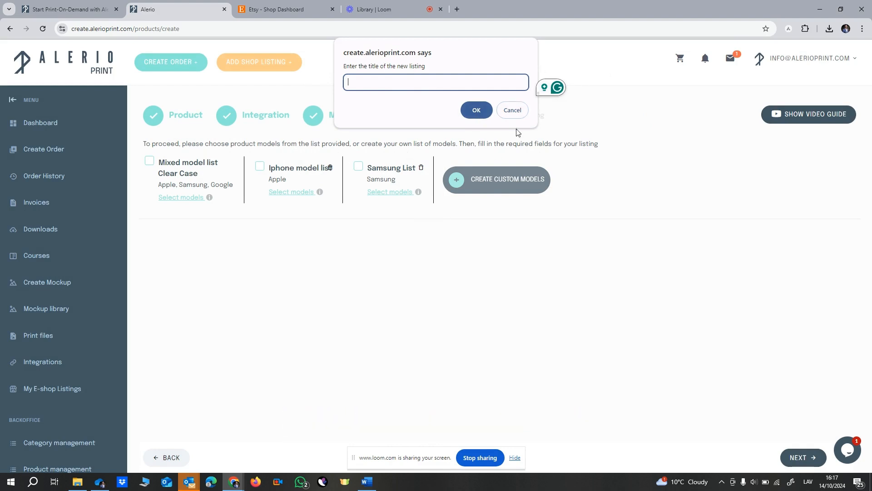
click(512, 110)
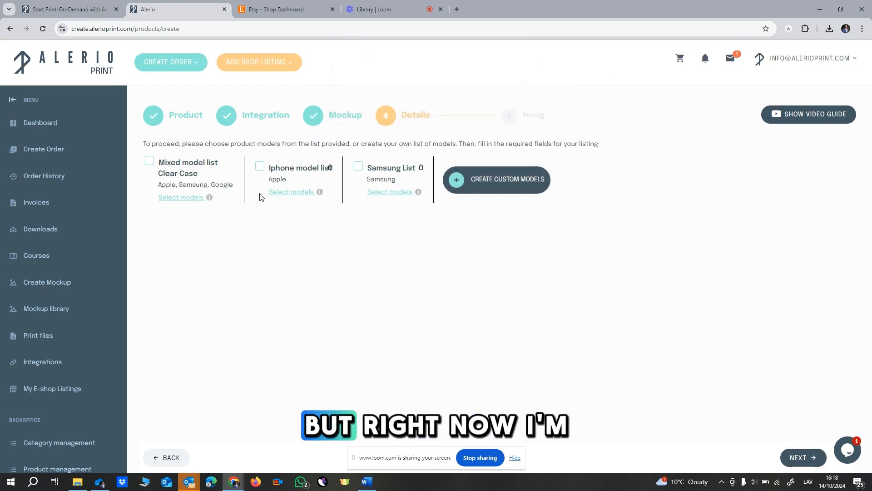
click(149, 161)
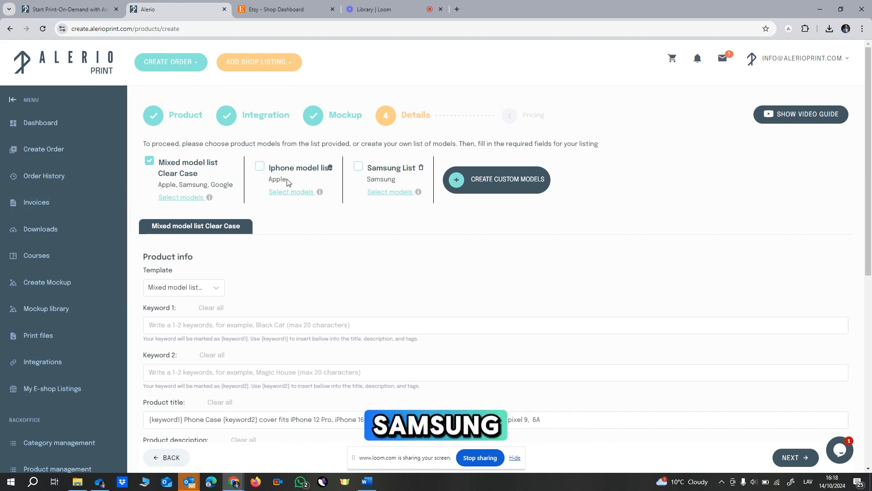
click(260, 167)
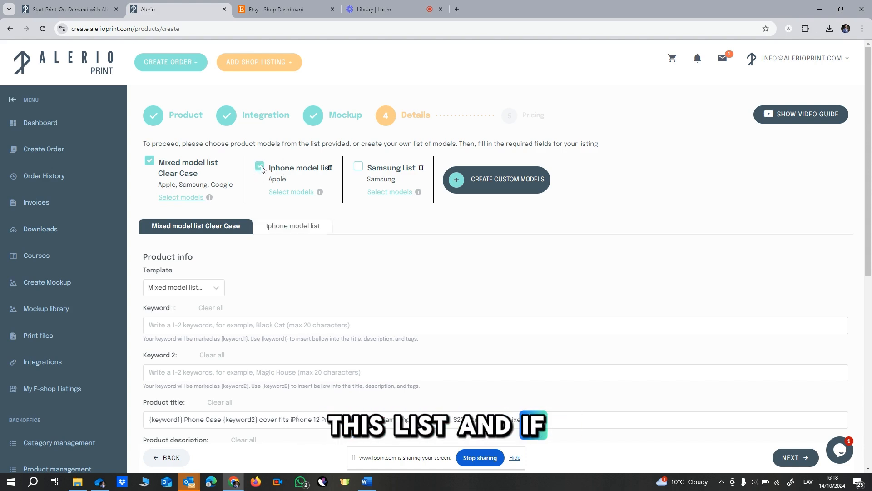
click(278, 227)
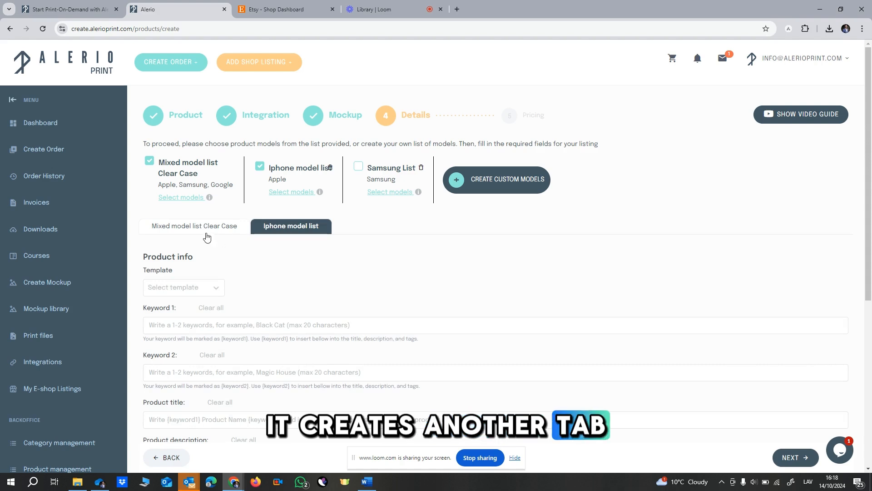
click(260, 167)
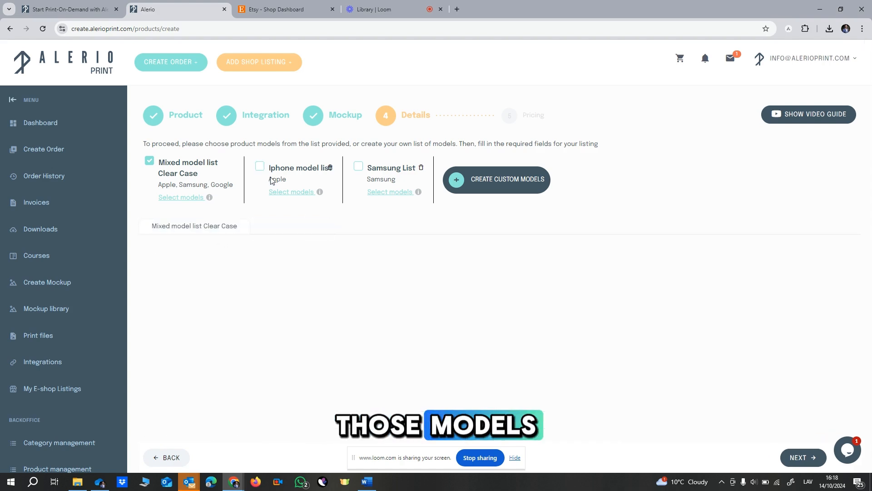
- Examine the Mixed model list Clear Case product info, including the keyword fields, title, description, tags and materials
click(150, 162)
click(176, 226)
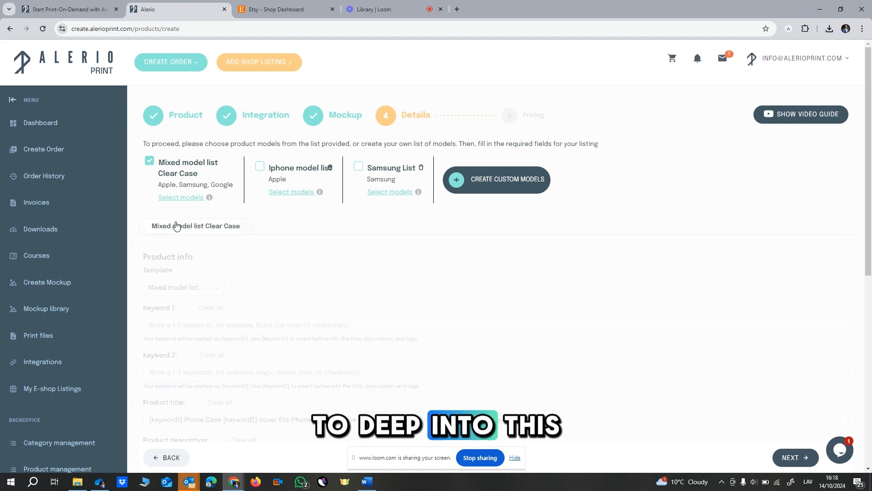
scroll(169, 177, down, 2)
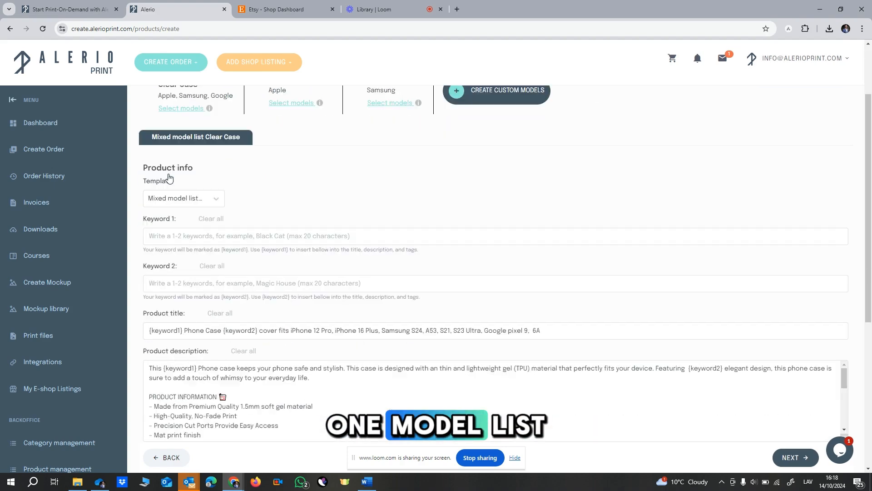
scroll(200, 268, down, 2)
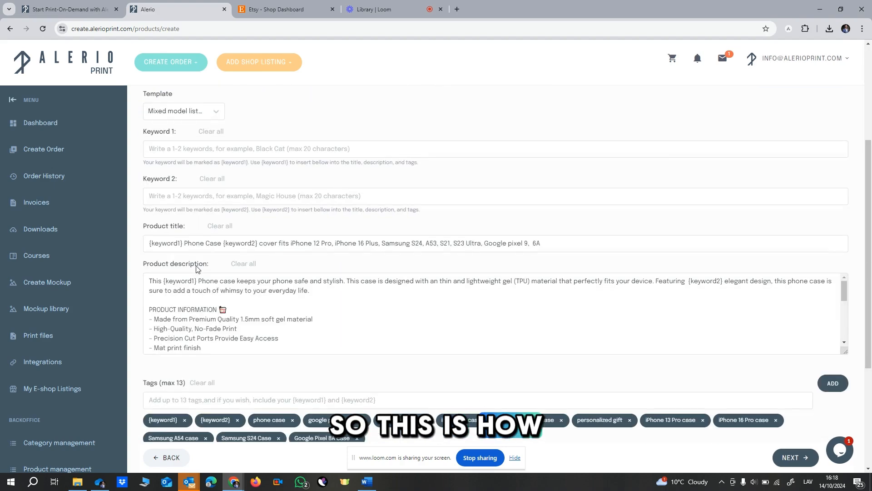
scroll(208, 177, up, 4)
scroll(234, 293, down, 3)
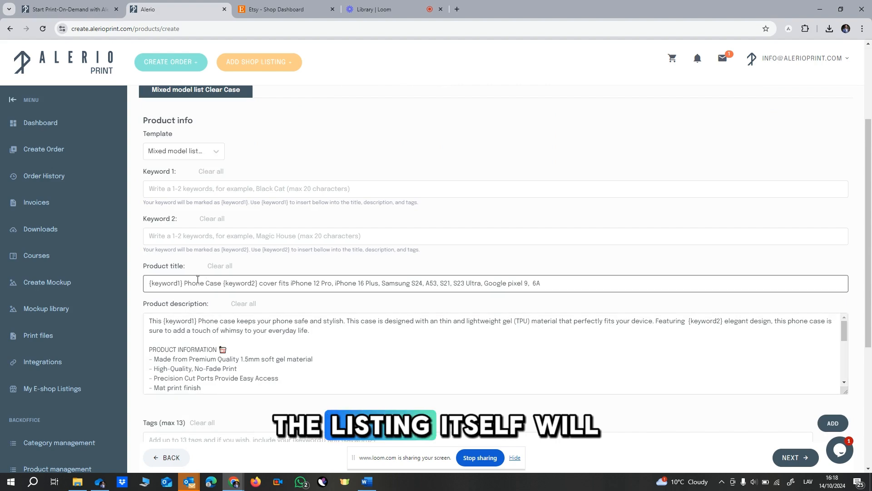
scroll(209, 273, up, 2)
scroll(208, 270, down, 5)
scroll(207, 265, down, 1)
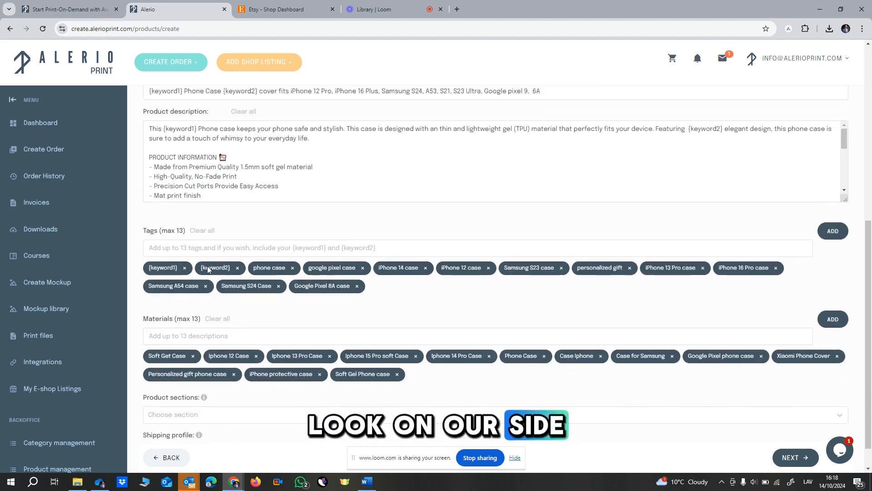
scroll(207, 265, up, 5)
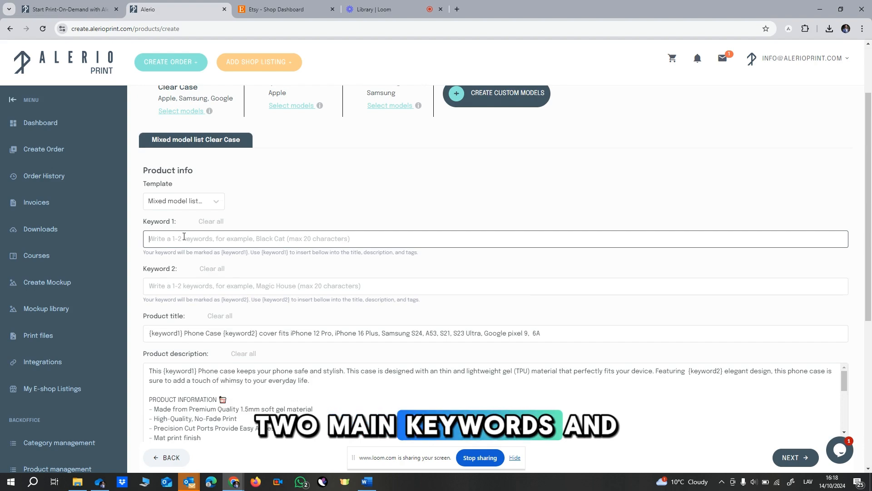
scroll(191, 273, down, 4)
scroll(198, 316, down, 2)
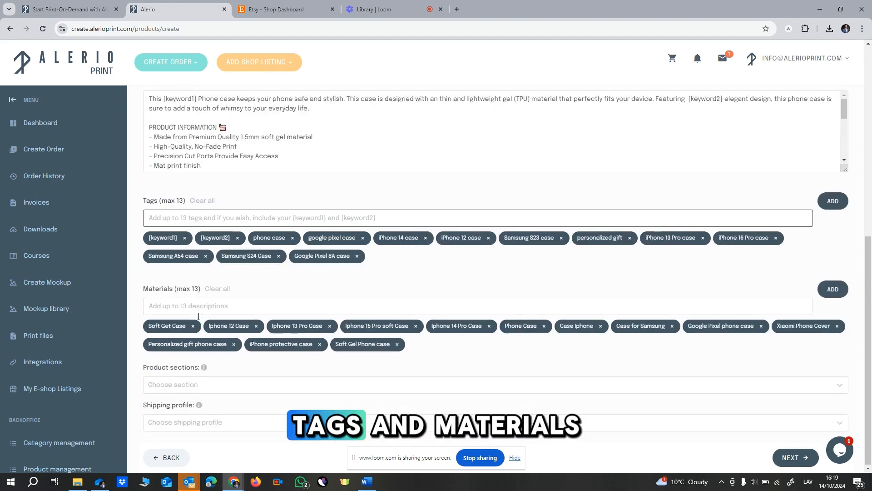
- View the available product sections and shipping profiles for the listing without choosing any
click(176, 385)
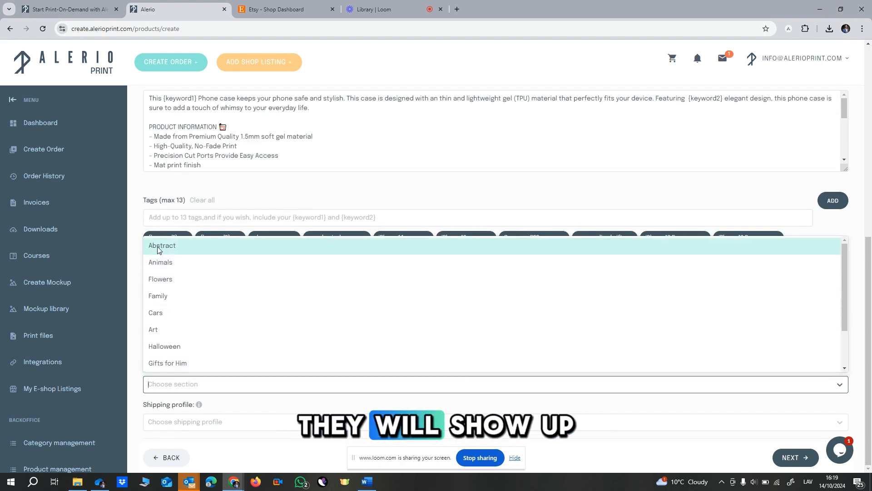
click(330, 191)
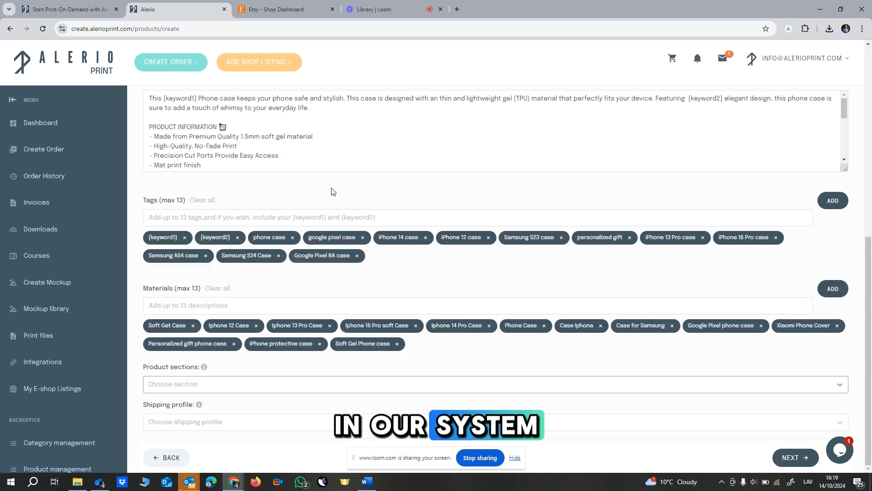
click(183, 421)
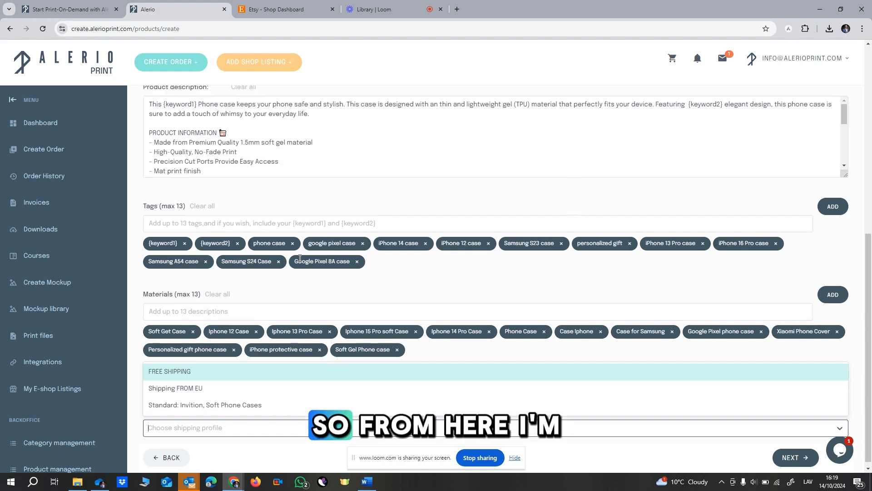
- Enter "Cute Mushrooms" as Keyword 1 in the product info
scroll(248, 302, up, 6)
click(228, 285)
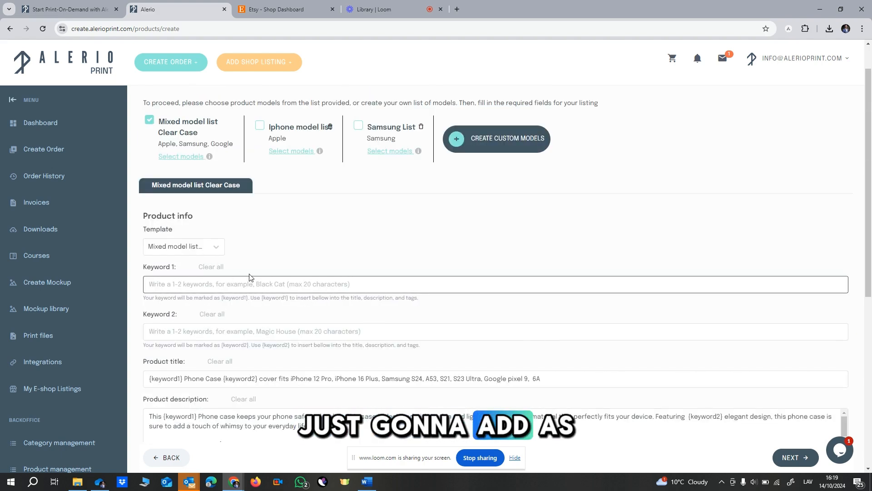
scroll(300, 232, up, 1)
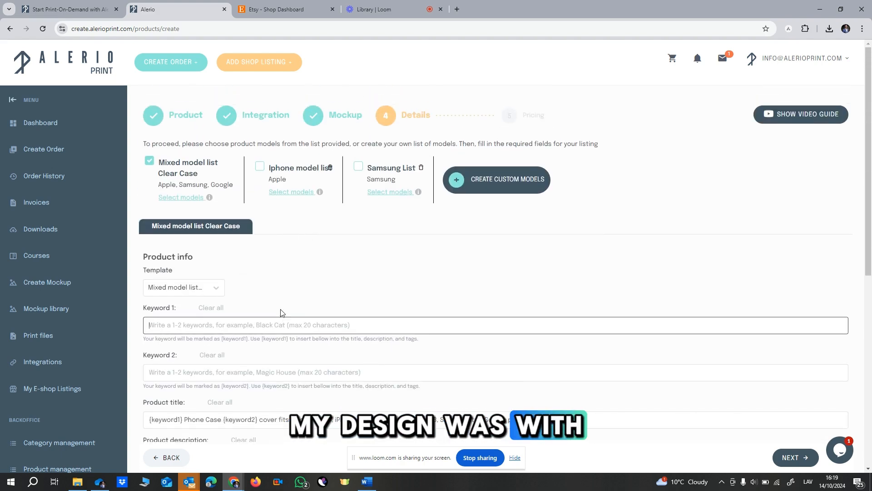
text(Cute Mishrooms)
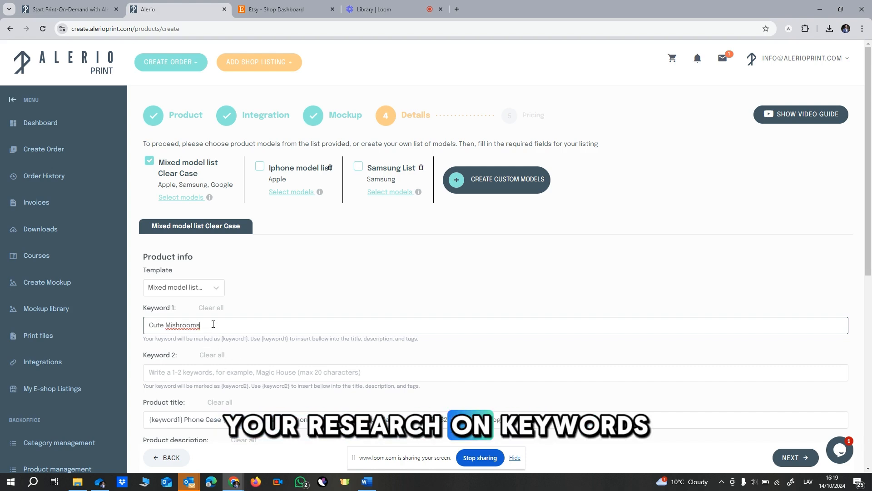
click(194, 326)
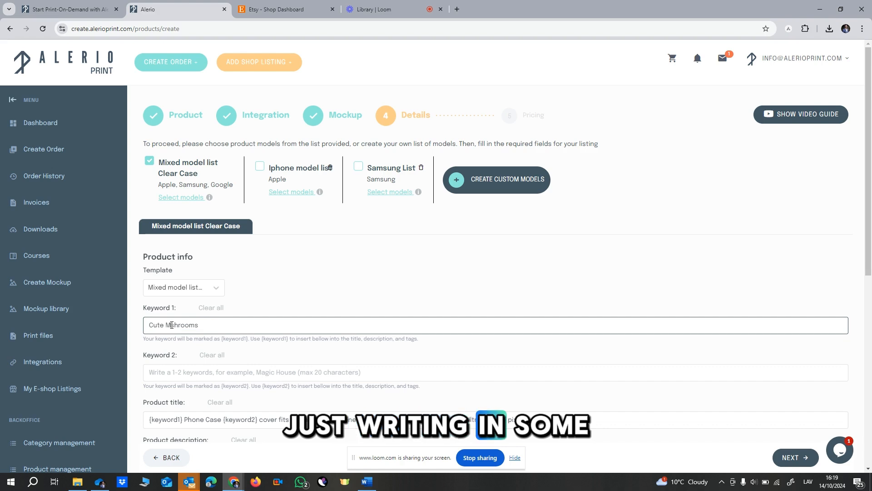
key(BackSpace)
text(u)
- Enter "Autumn vibe" as Keyword 2 in the product info
click(174, 377)
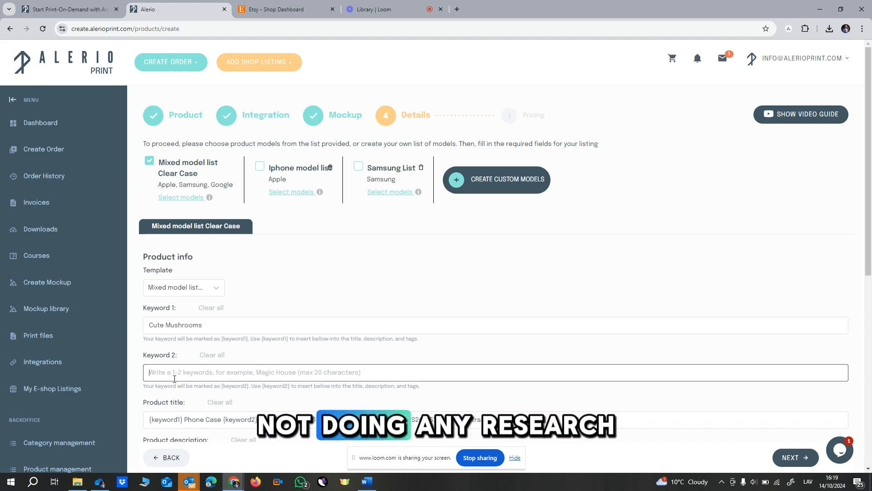
scroll(186, 358, down, 2)
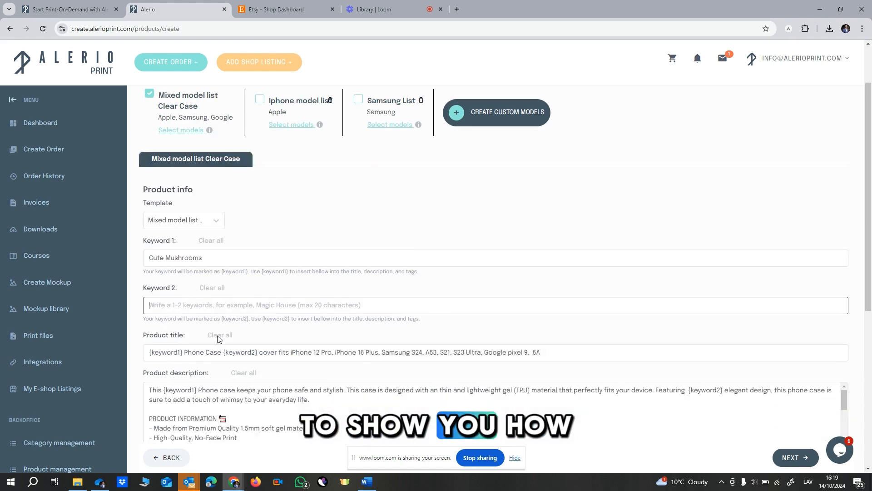
text(Autumn v)
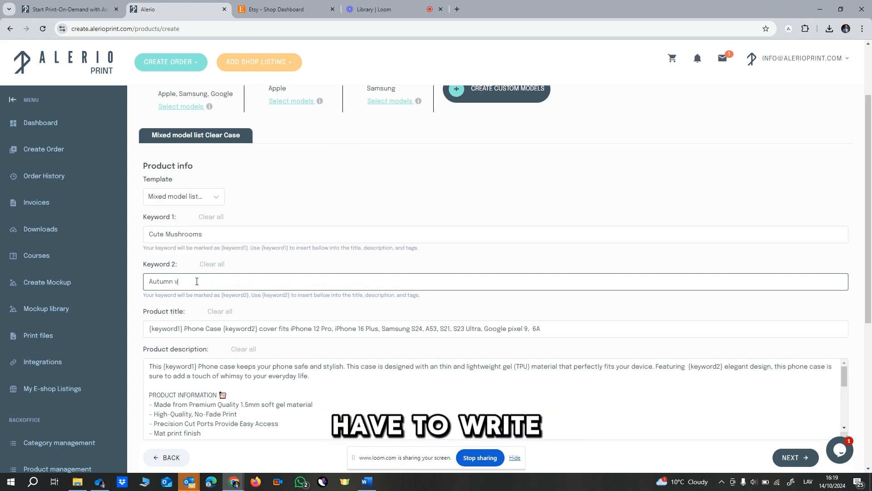
text(ibe)
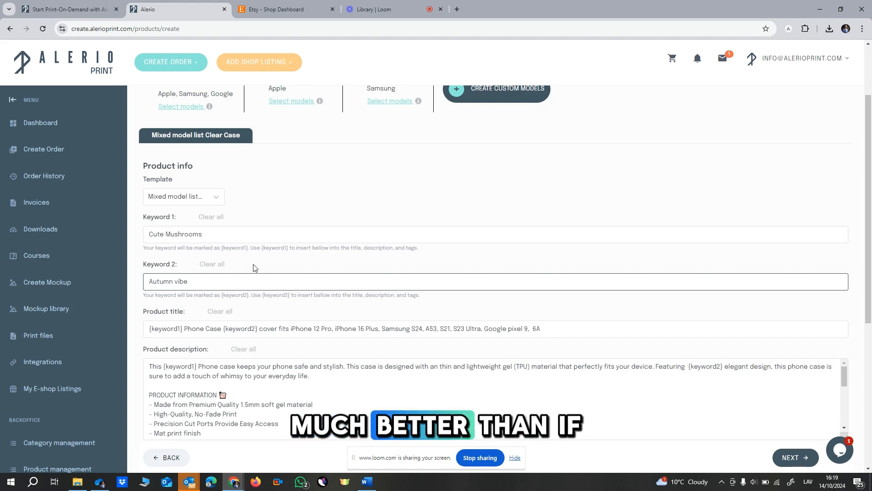
- Examine how the product title uses the {keyword1} and {keyword2} placeholders in relation to the two keyword entries
scroll(207, 278, down, 2)
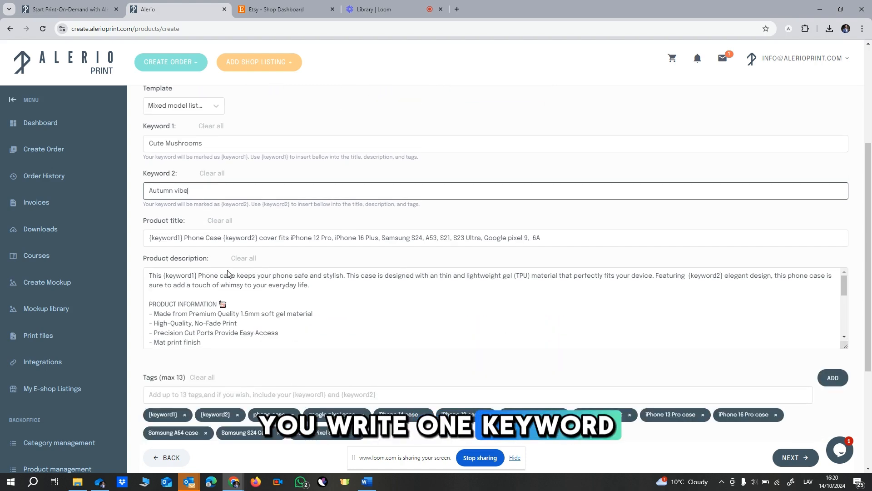
drag(149, 237, 572, 203)
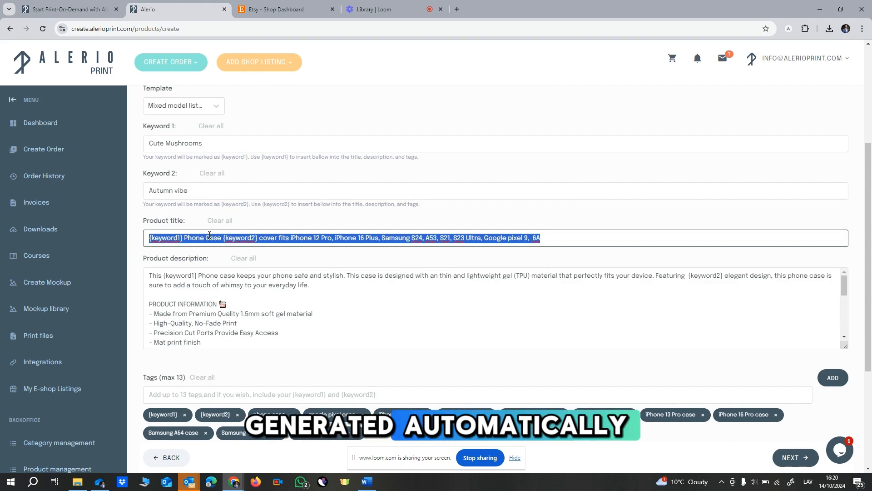
click(252, 238)
drag(254, 238, 248, 238)
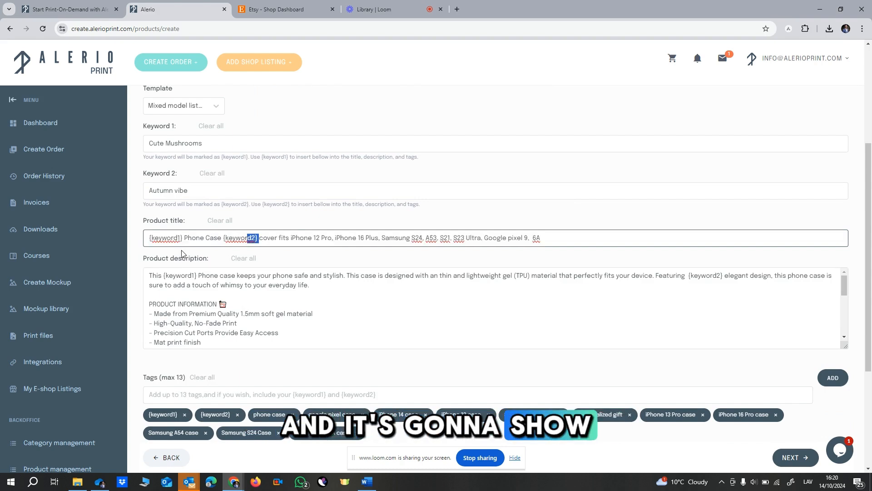
drag(183, 238, 139, 245)
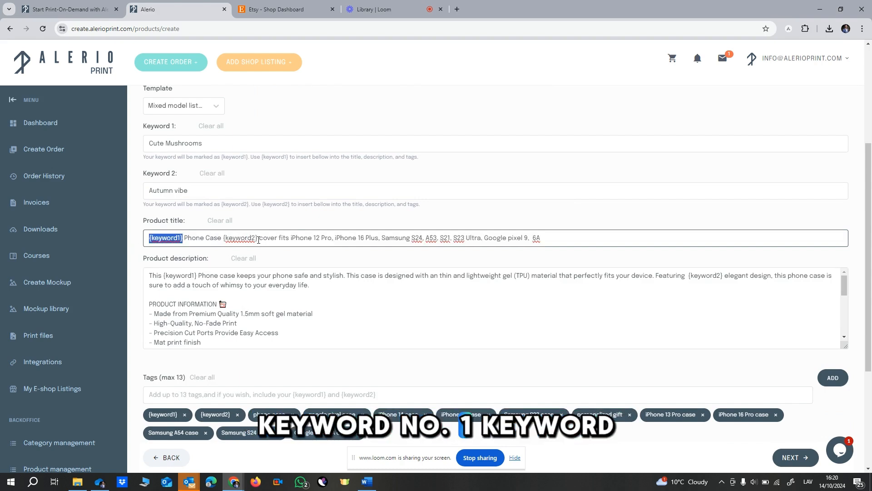
drag(216, 149, 144, 150)
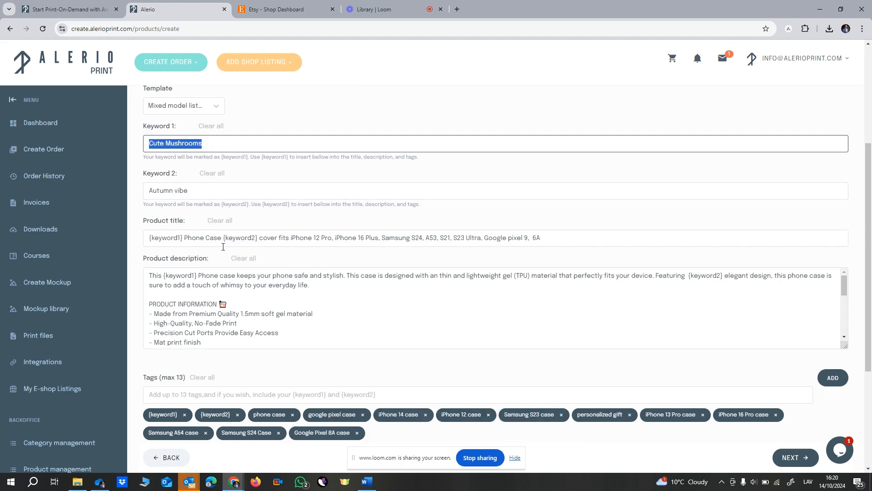
drag(191, 190, 135, 196)
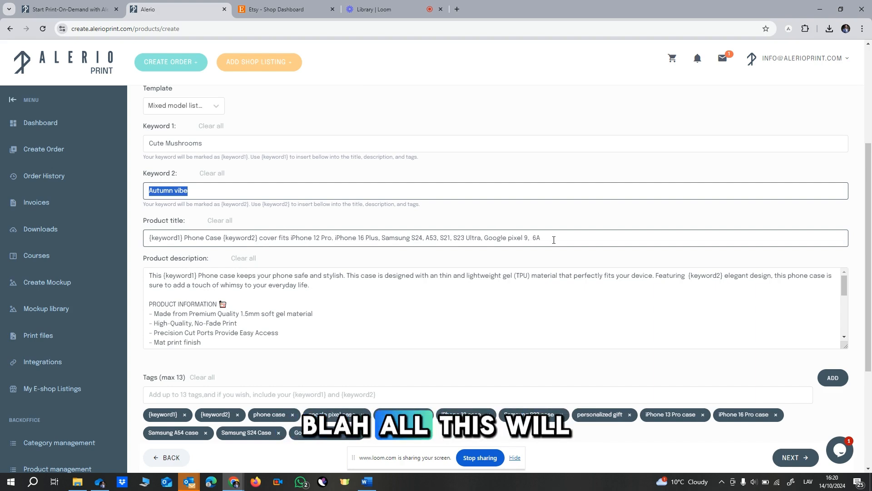
drag(551, 238, 119, 264)
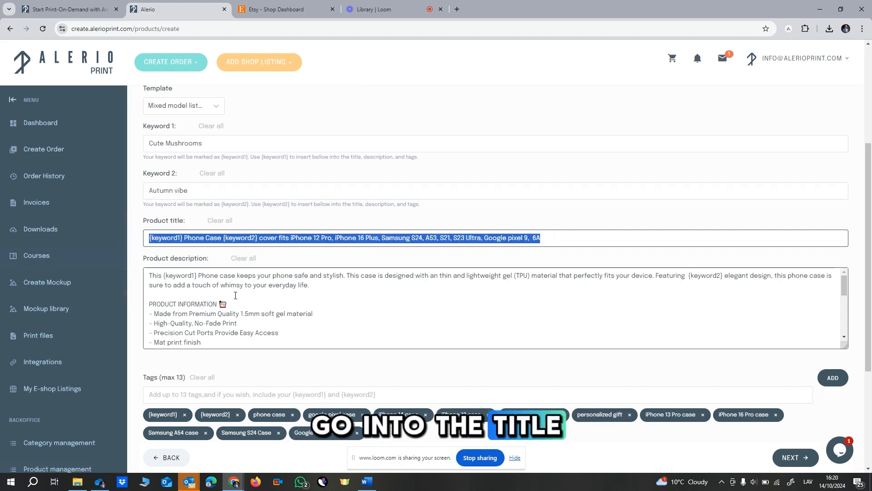
- Review the keyword placeholder in the product description, then check the listing's tags and materials without changing them
scroll(172, 283, down, 1)
scroll(175, 279, up, 1)
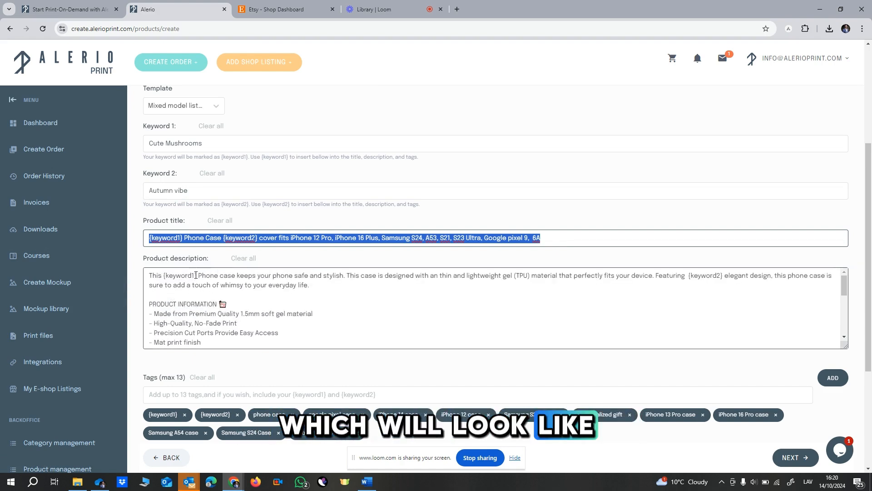
drag(196, 275, 164, 276)
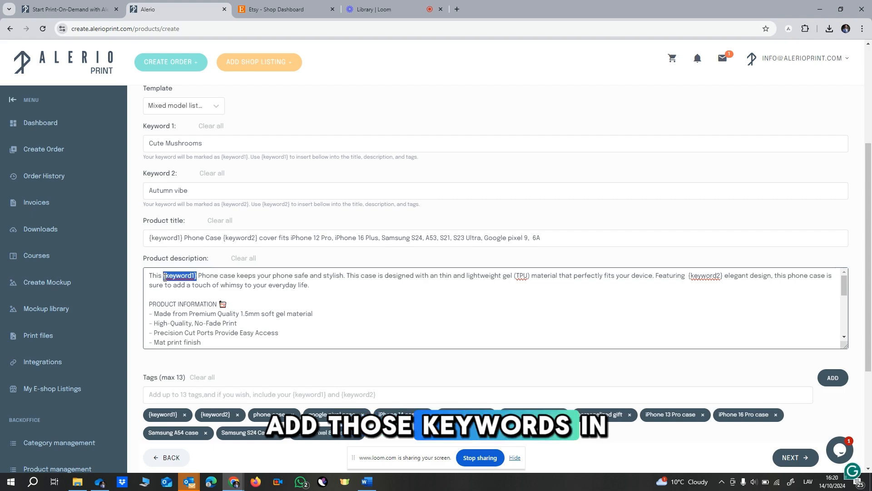
scroll(205, 309, down, 5)
scroll(245, 410, down, 3)
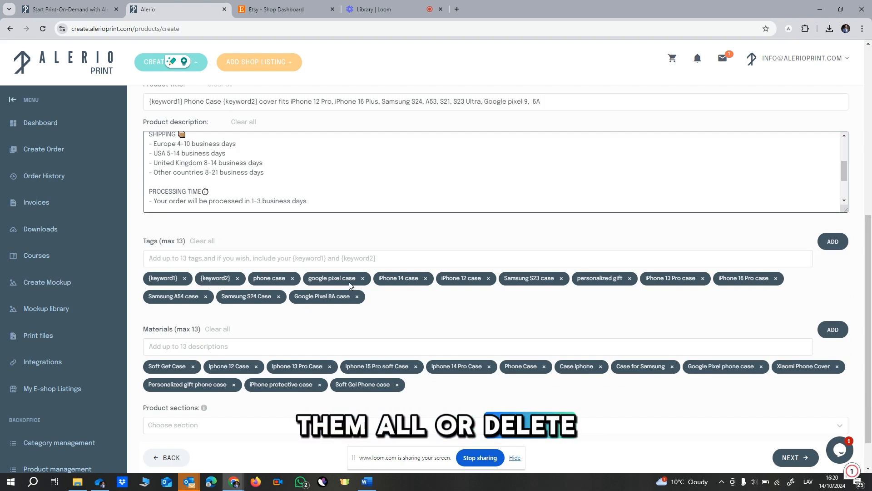
click(253, 258)
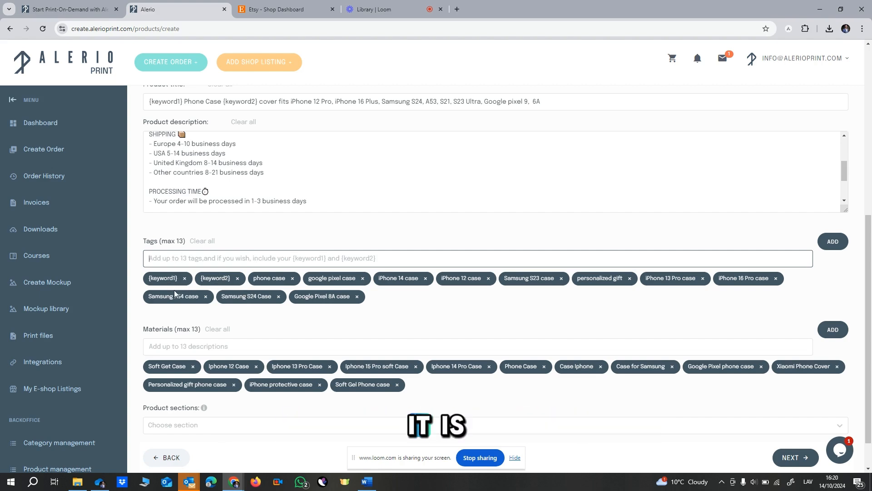
scroll(223, 286, up, 7)
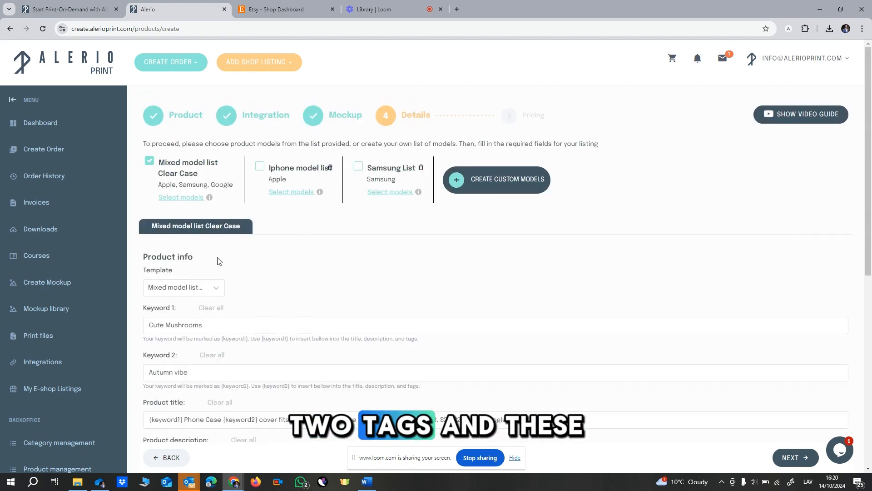
scroll(218, 261, down, 5)
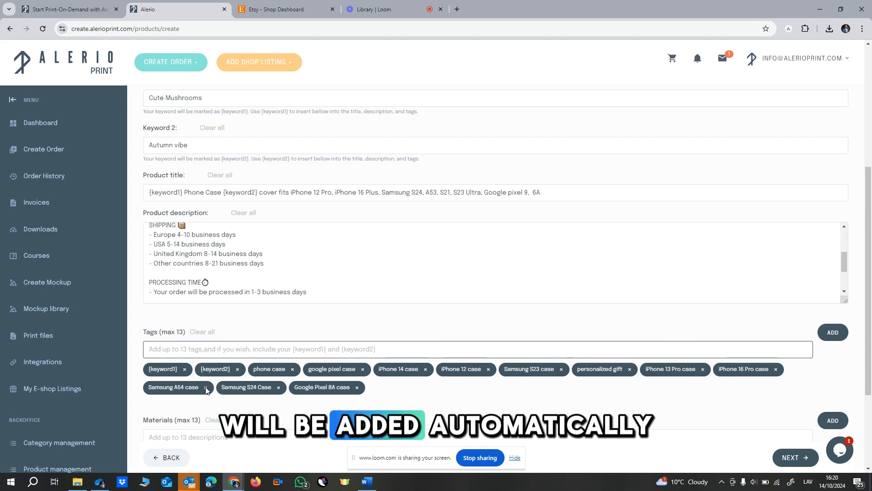
scroll(231, 407, down, 3)
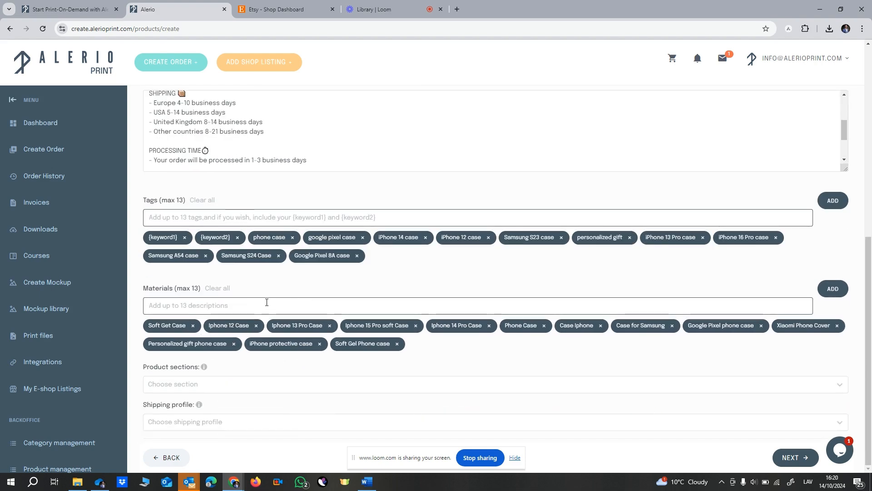
click(324, 311)
scroll(269, 302, up, 7)
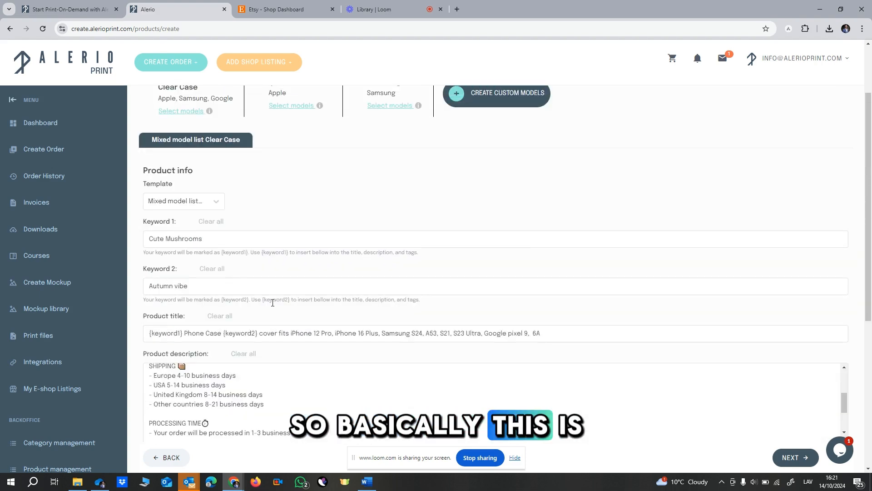
- View the available product info templates and examine the default product title's placeholders and phone model wording, keeping the current template
click(202, 249)
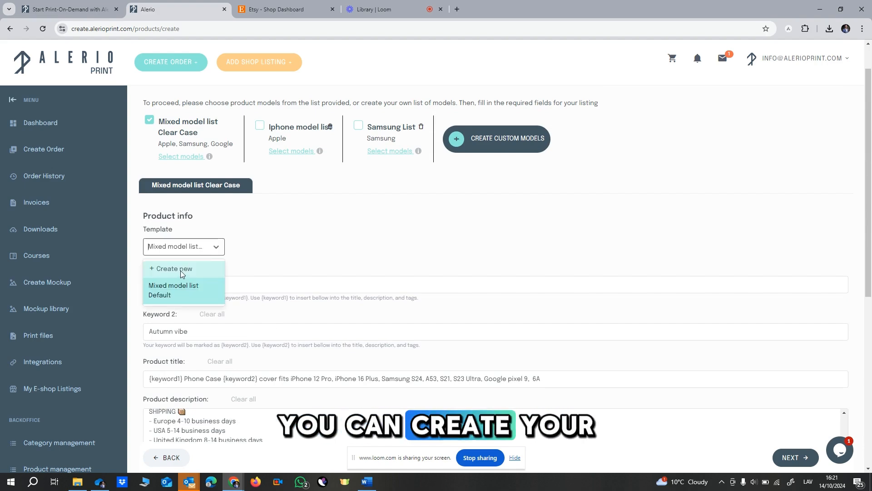
scroll(230, 322, down, 4)
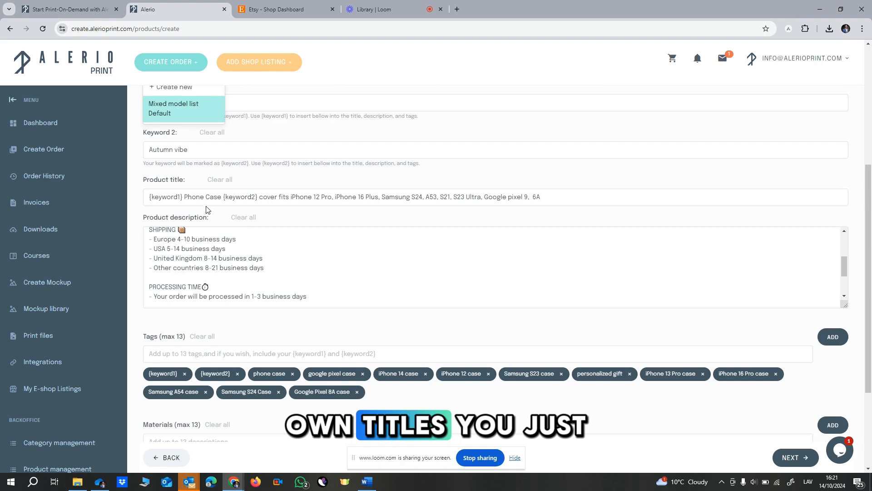
drag(183, 196, 131, 199)
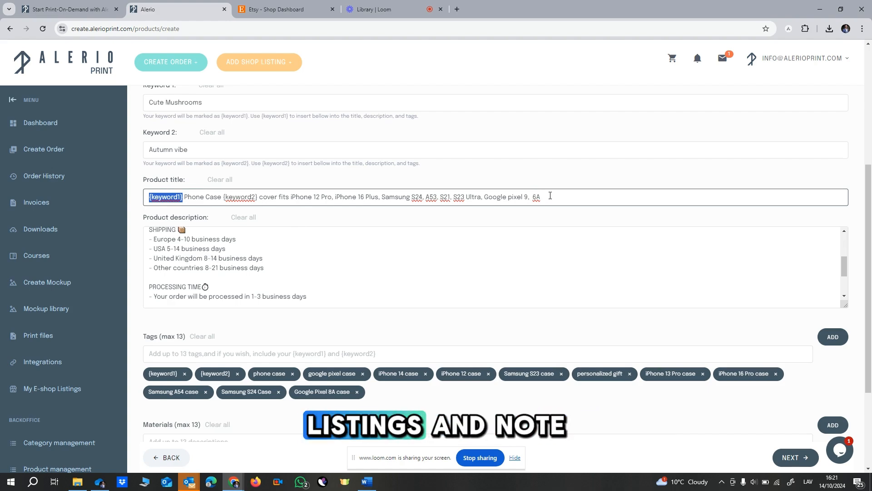
drag(549, 196, 117, 220)
scroll(177, 256, up, 10)
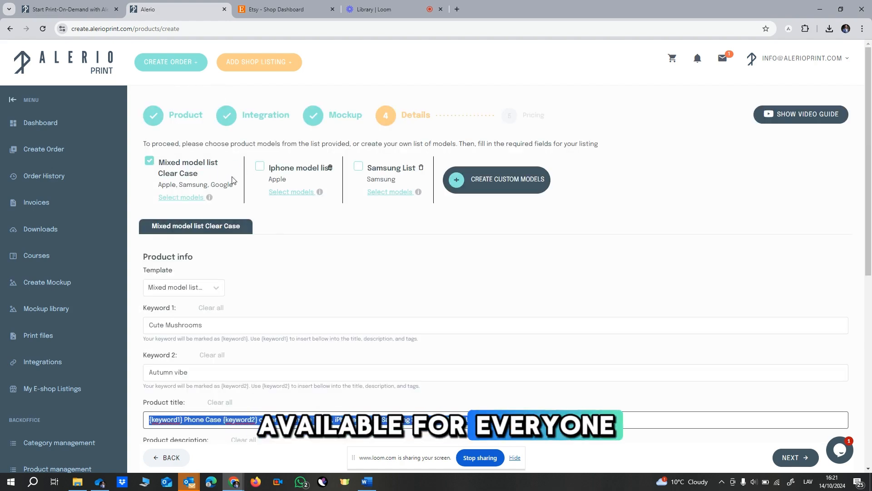
scroll(274, 245, down, 4)
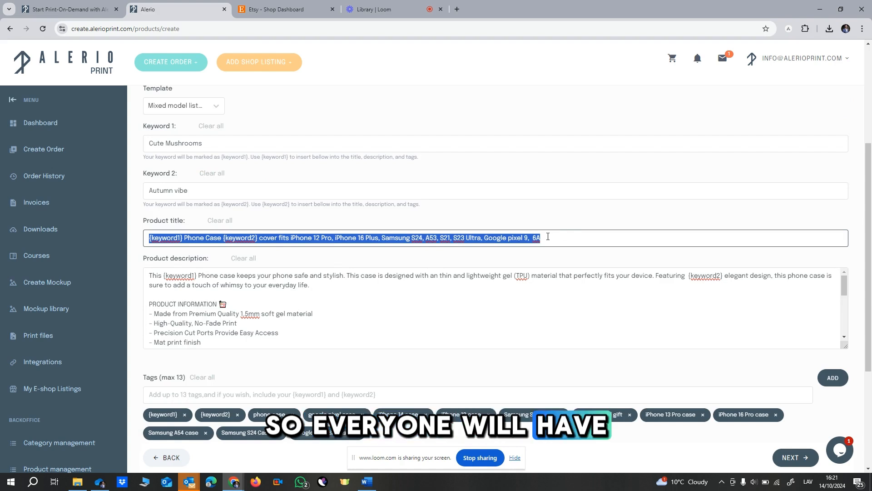
drag(547, 237, 258, 244)
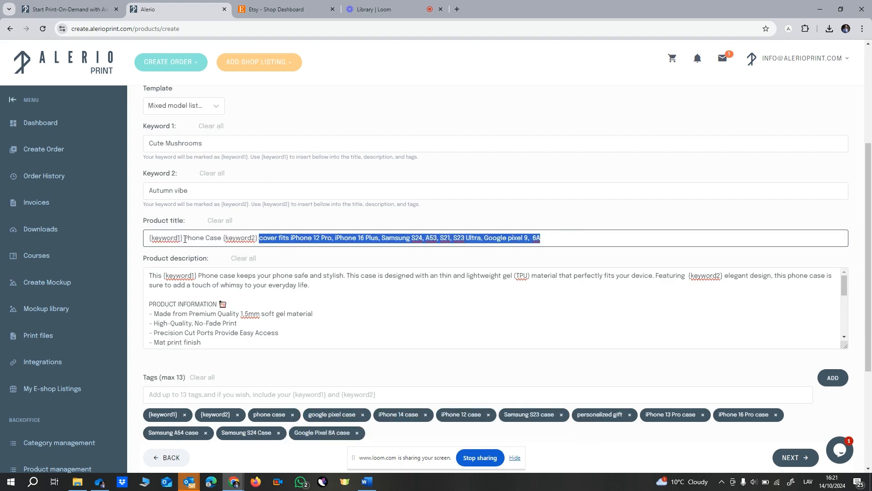
drag(183, 236, 149, 238)
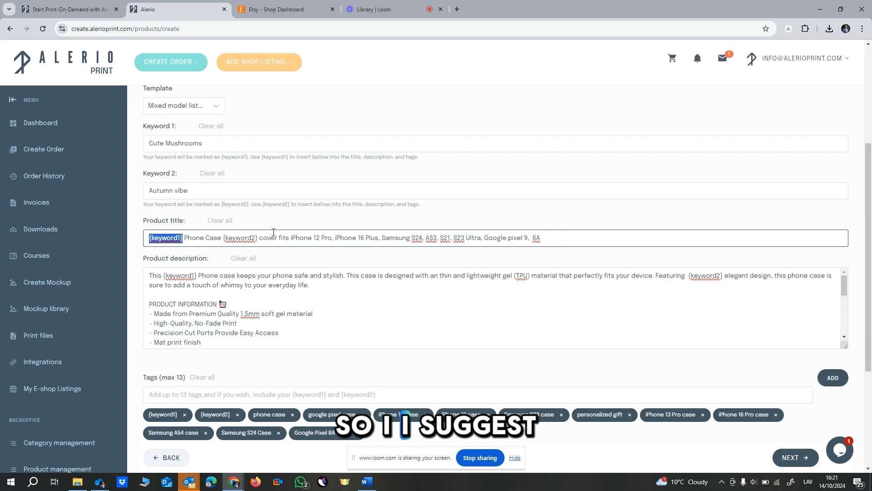
scroll(274, 231, up, 2)
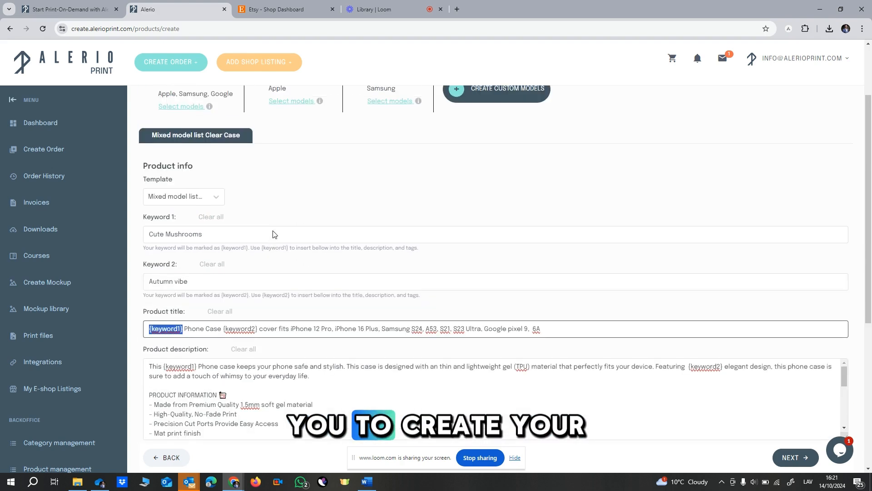
click(179, 196)
click(178, 196)
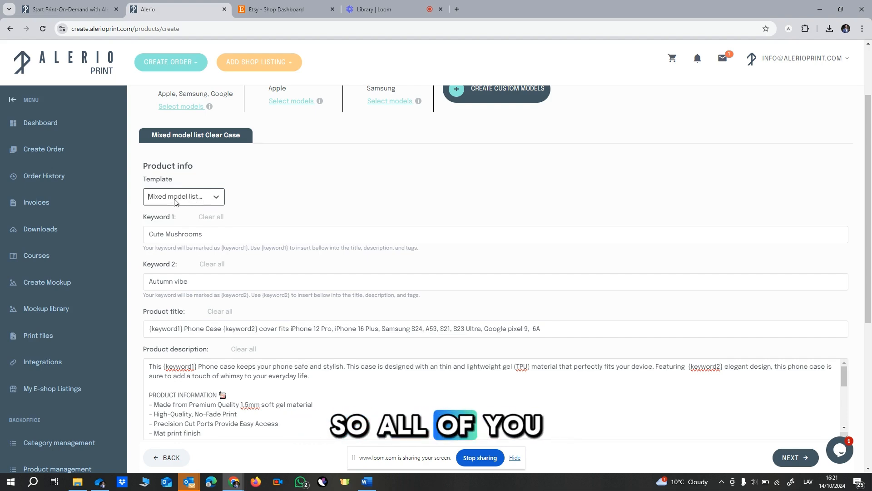
- Read through the full product description, including its refunds, returns and exchange section, and return to its beginning
scroll(191, 291, down, 1)
scroll(203, 326, down, 1)
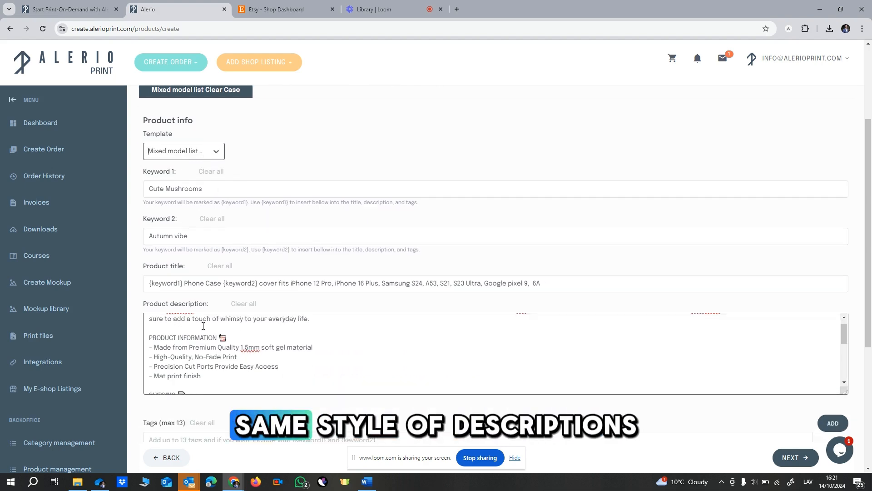
scroll(203, 326, down, 8)
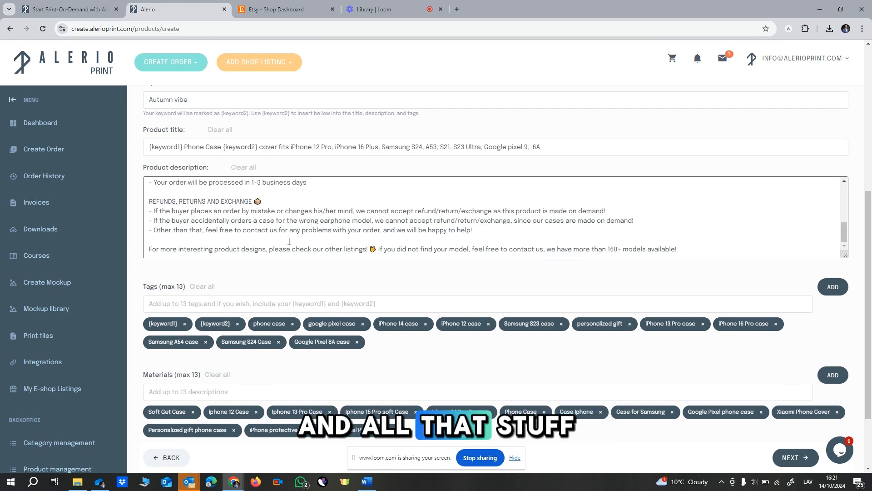
scroll(299, 237, up, 6)
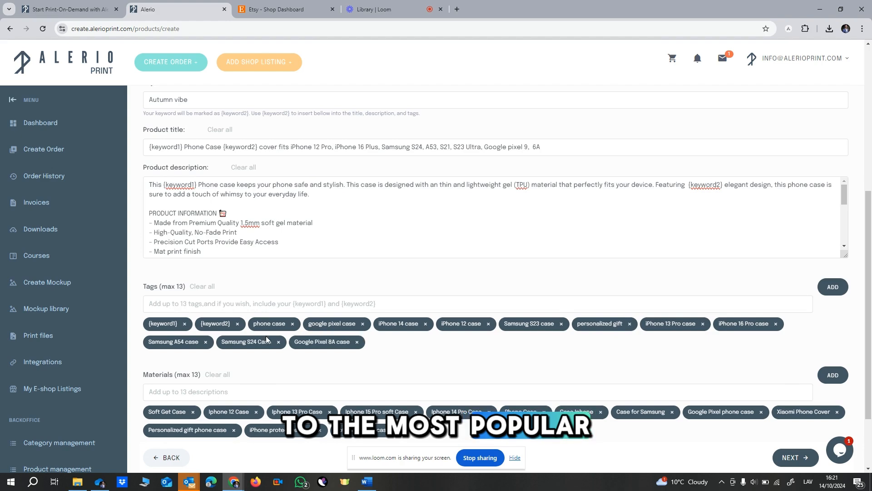
- Assign the listing to the Gifts for Him section with the FREE SHIPPING profile, and continue to pricing
scroll(305, 331, up, 4)
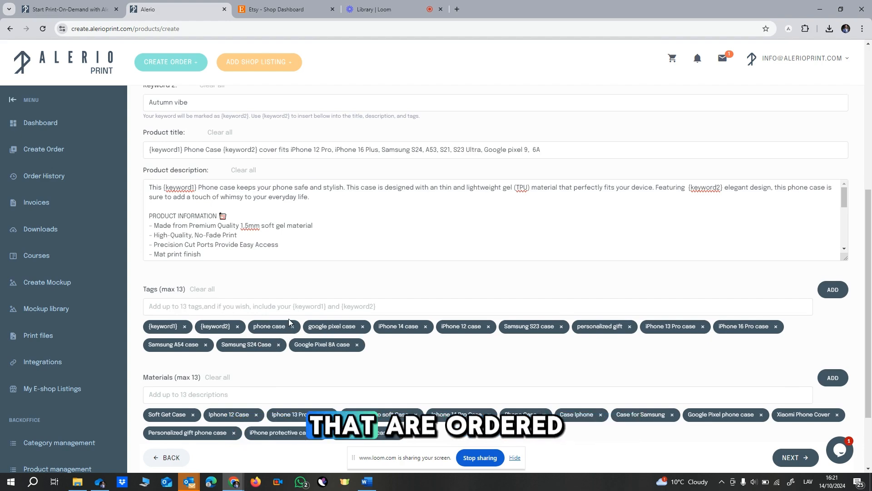
scroll(346, 323, down, 4)
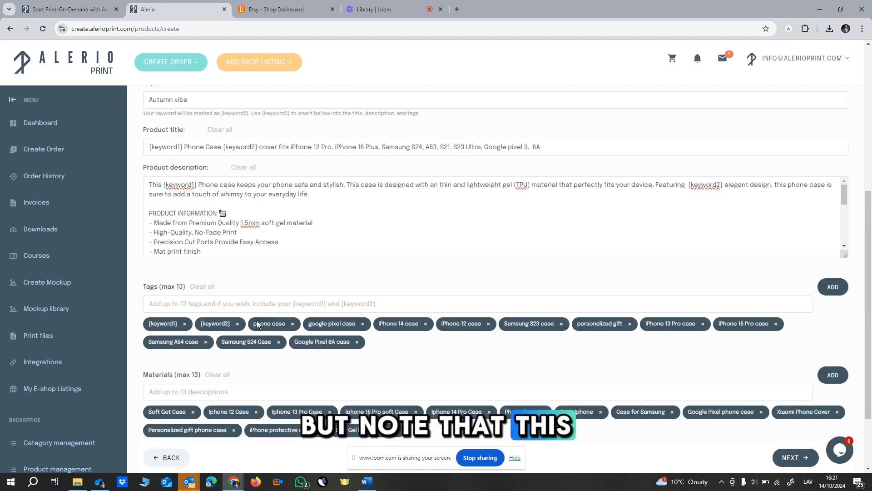
scroll(267, 324, down, 2)
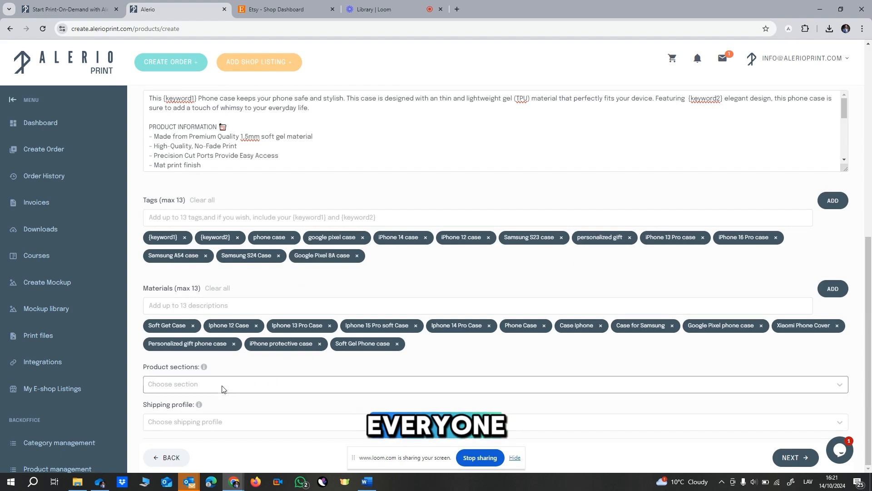
scroll(218, 273, up, 5)
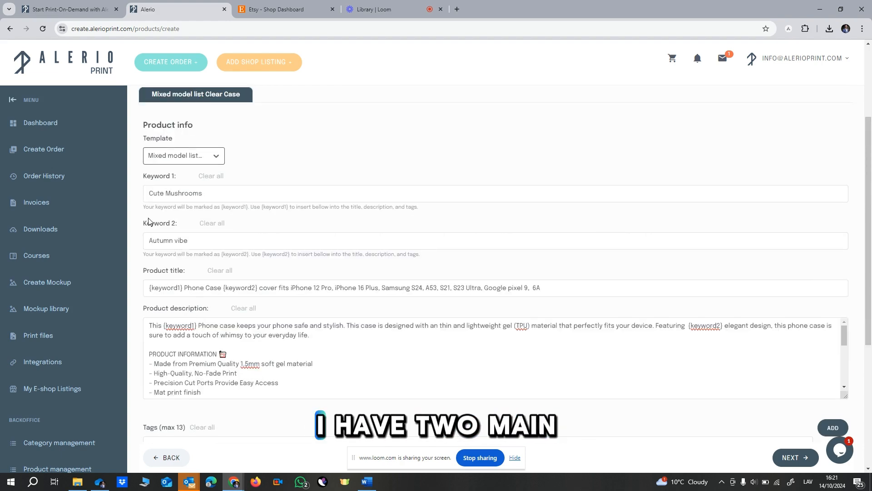
scroll(200, 357, down, 10)
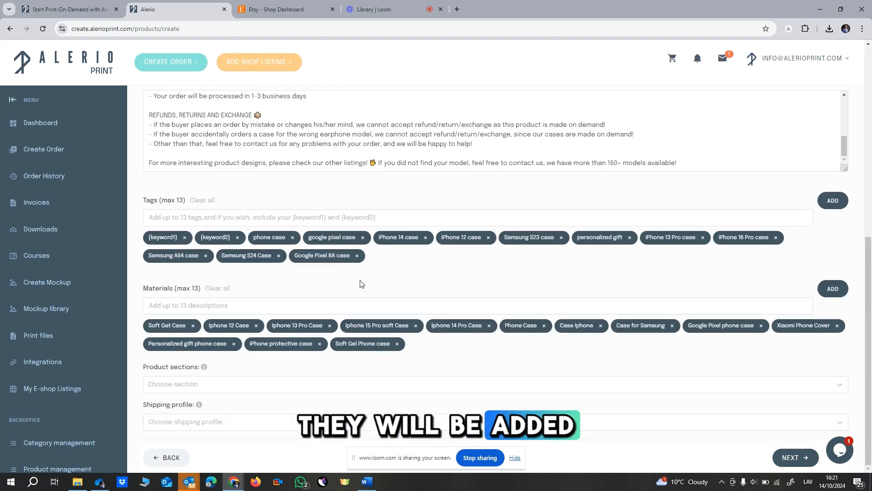
click(166, 384)
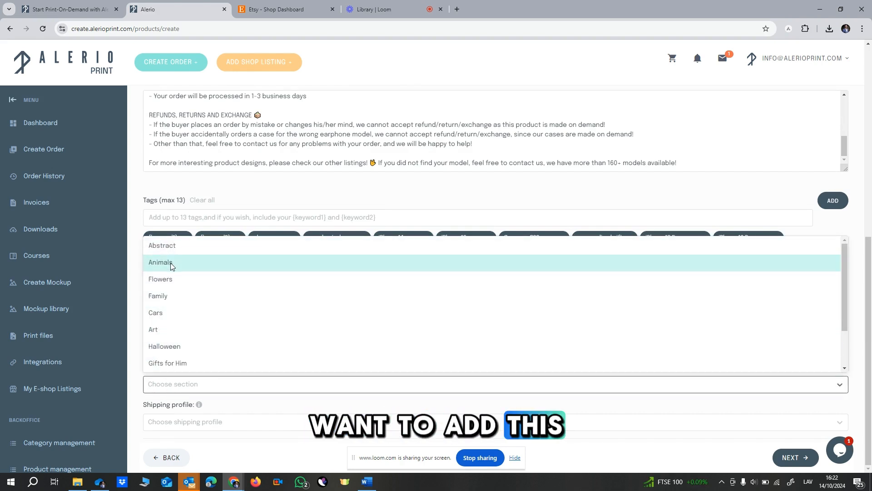
click(174, 356)
click(188, 422)
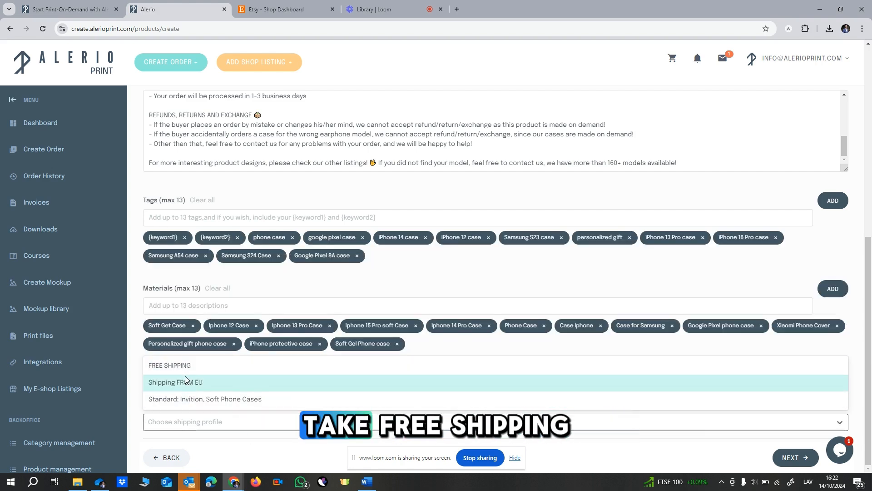
click(177, 365)
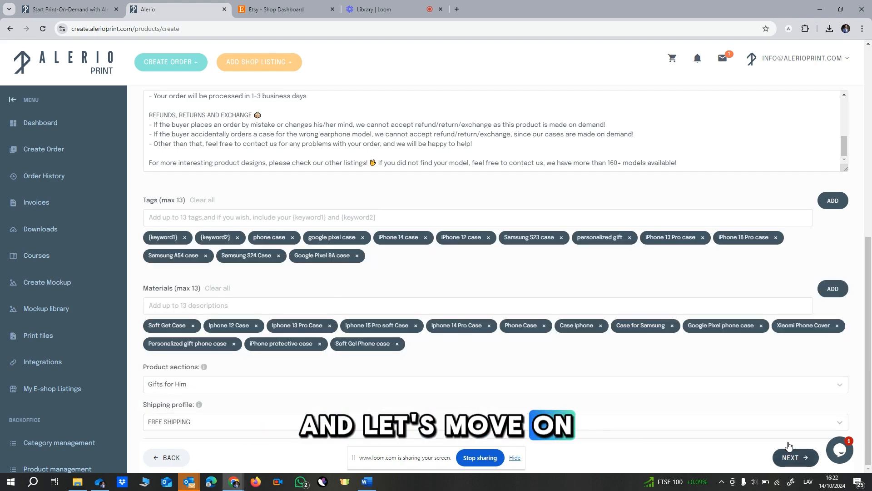
click(792, 456)
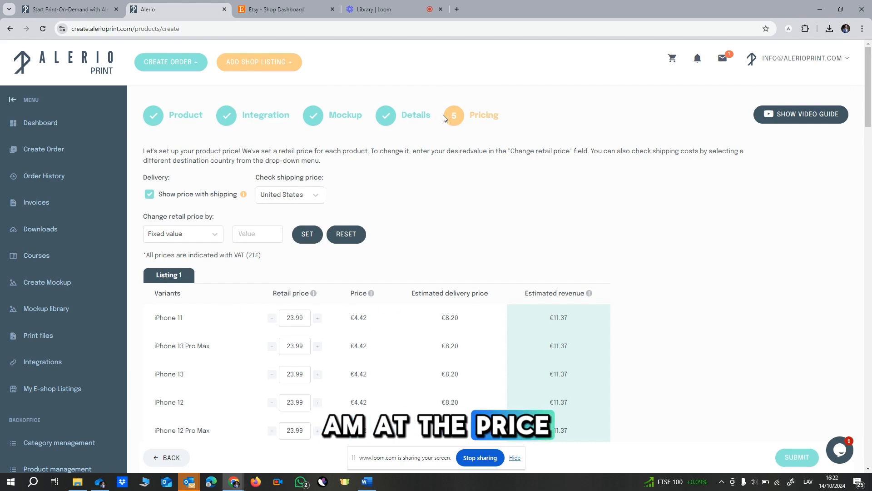
- Examine the iPhone 11 variant's retail price and estimated revenue, including the note explaining the revenue
double_click(306, 319)
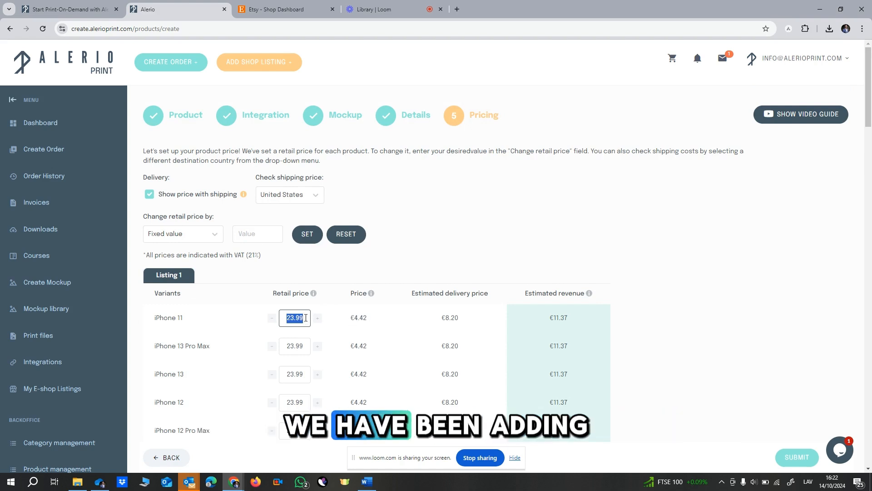
double_click(307, 318)
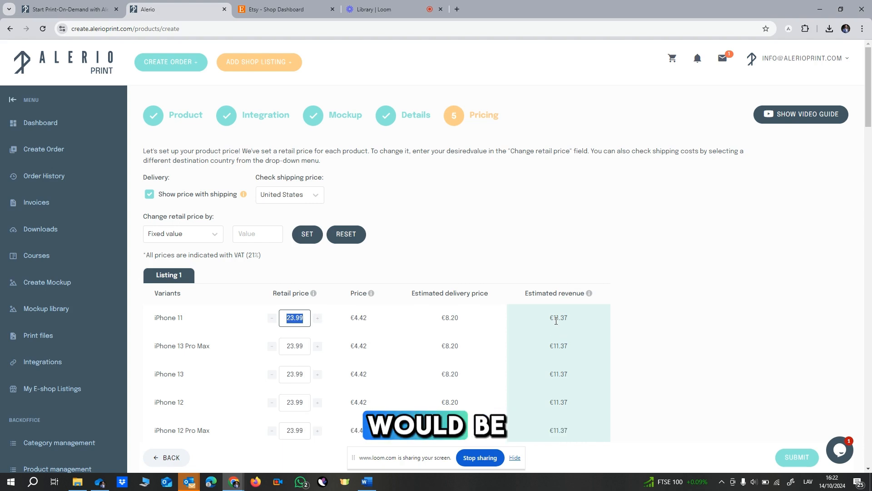
drag(567, 318, 560, 316)
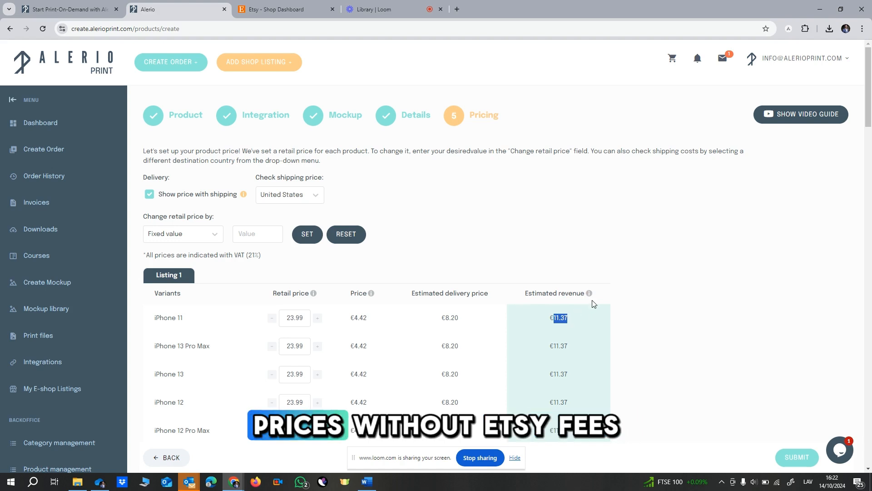
mouse_move(590, 293)
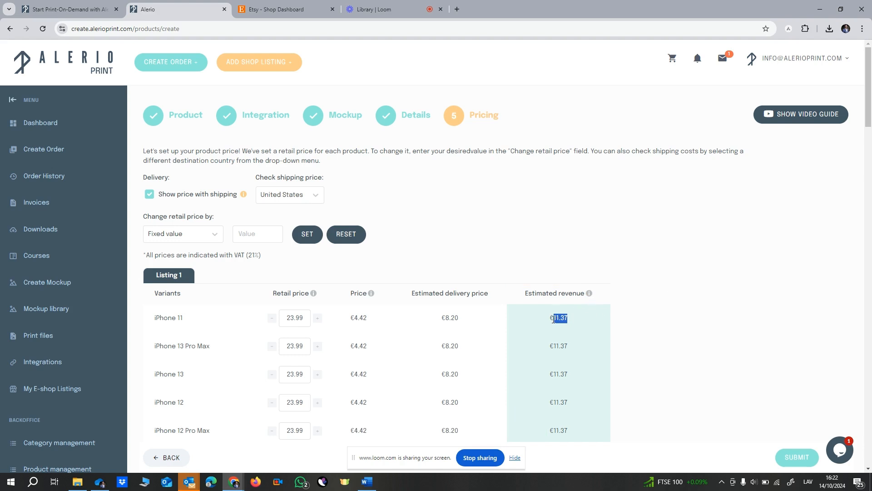
- Try fixed retail prices of 22 and 22.99 across all phone variants
click(265, 230)
text(22)
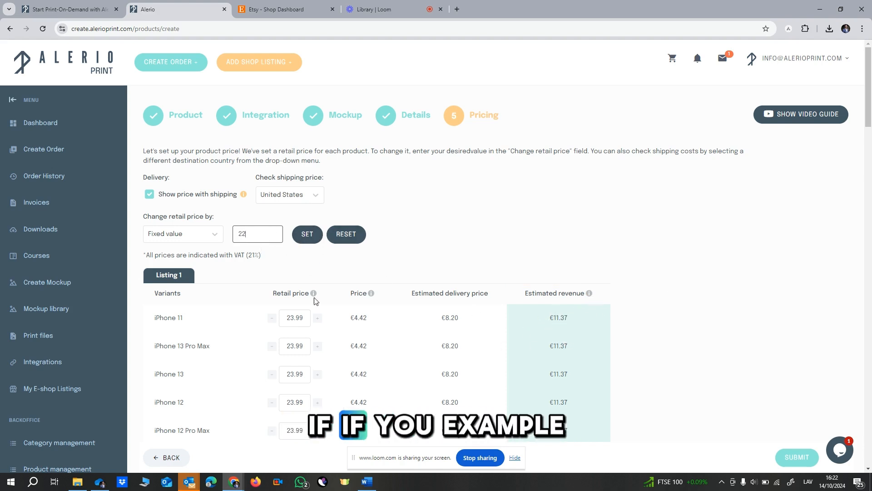
click(316, 234)
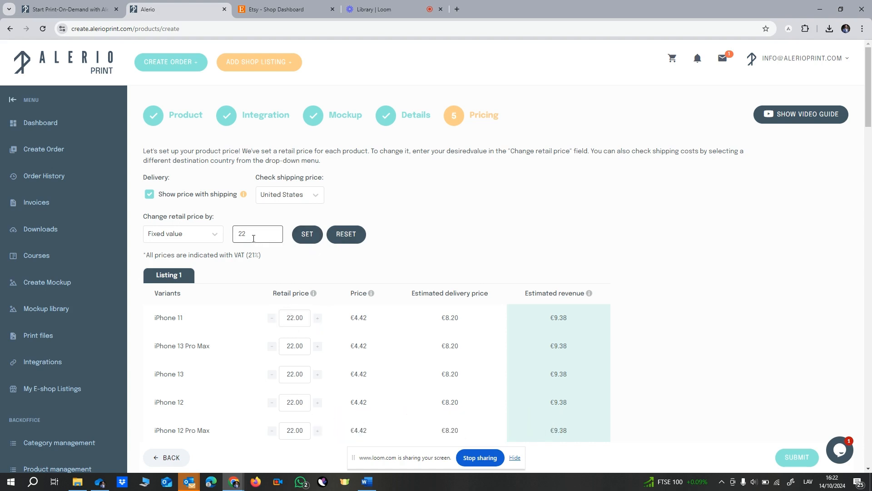
drag(253, 239, 203, 240)
text(22.99)
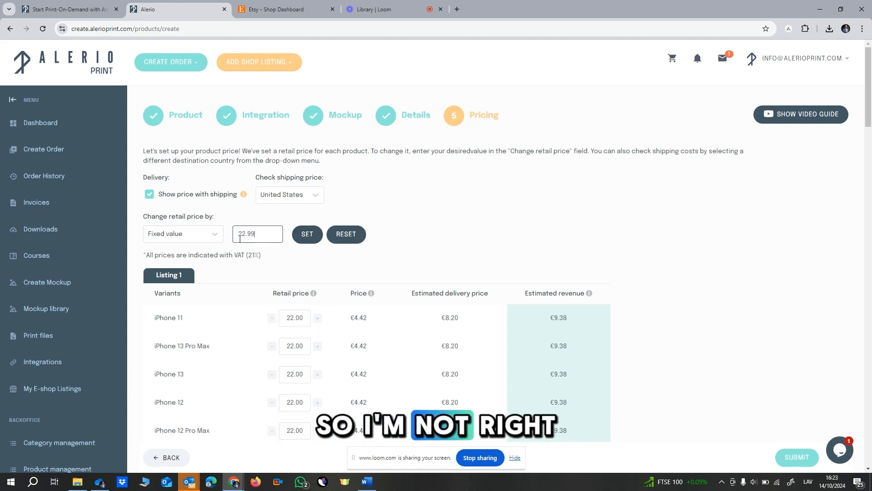
click(306, 234)
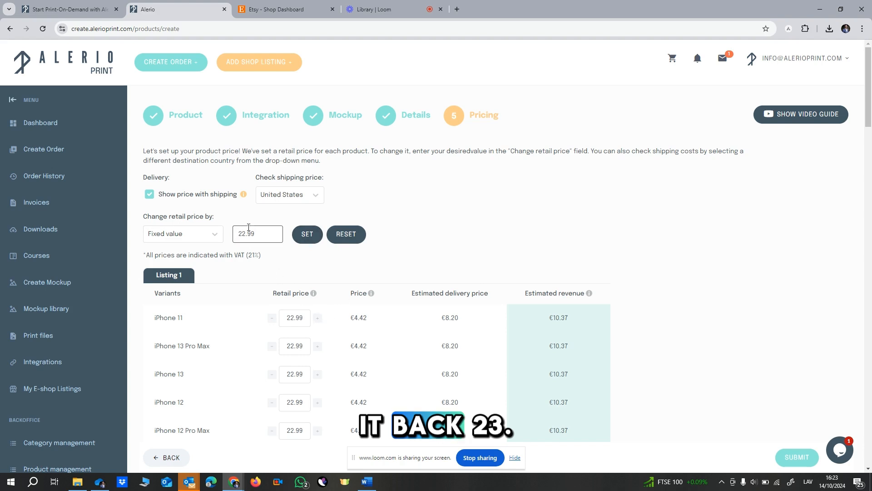
- Apply a fixed retail price of 23.99 to all phone variants and submit the listing
text(3)
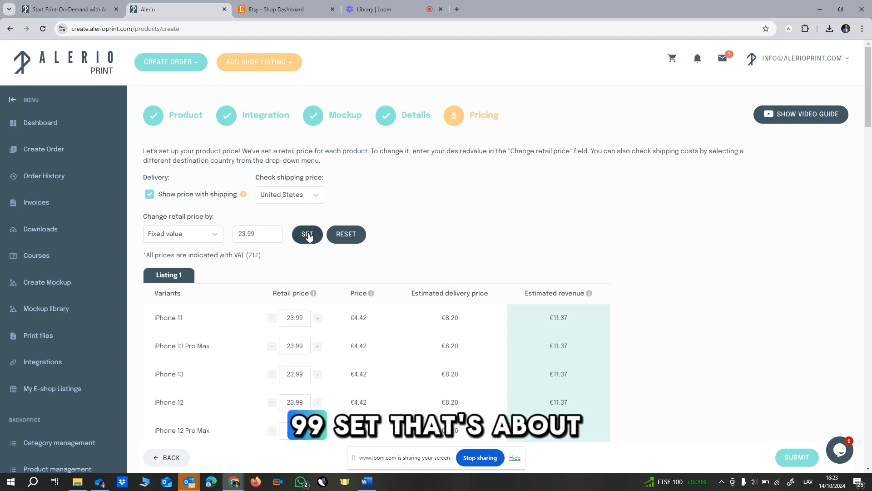
click(307, 234)
scroll(586, 299, down, 20)
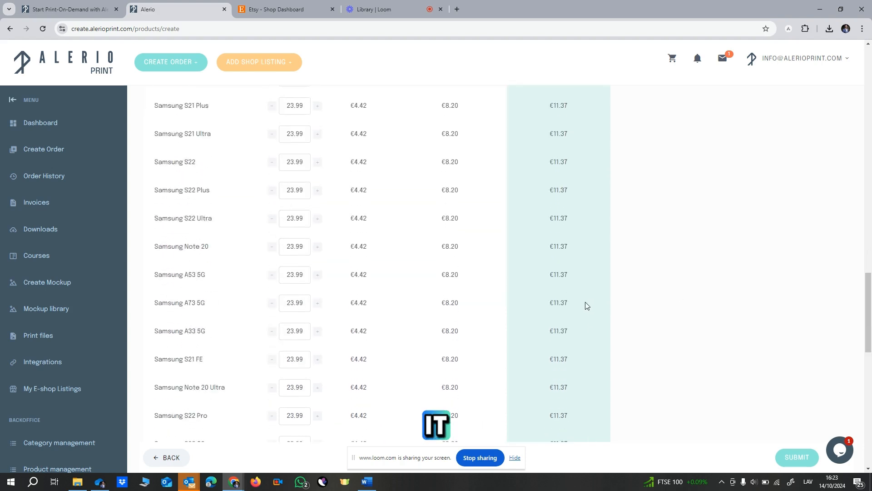
scroll(434, 336, up, 20)
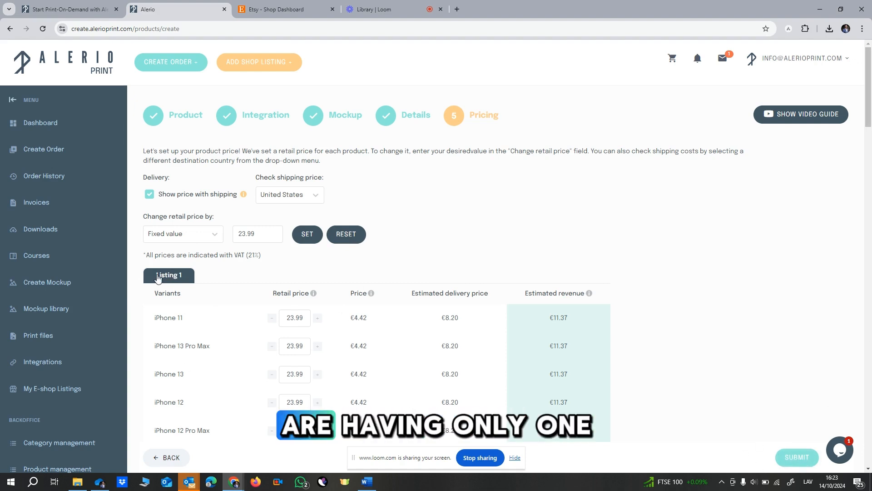
click(802, 459)
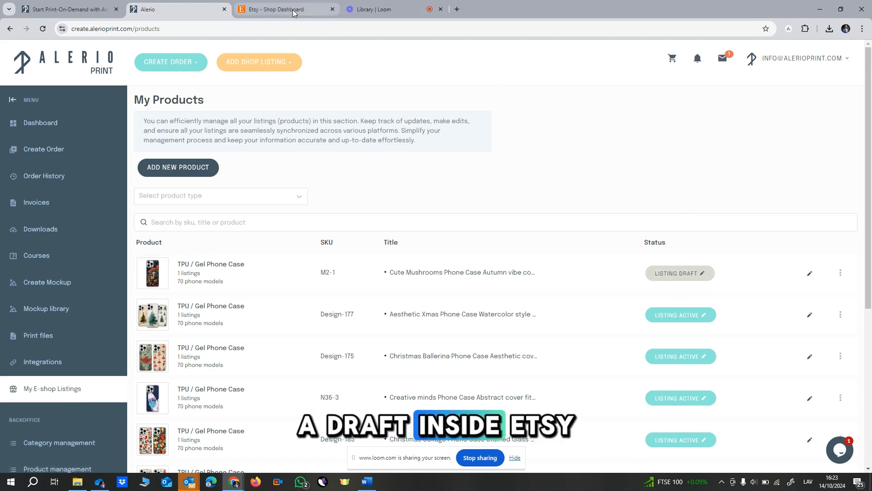
- Switch to Etsy and look over the shop's public storefront page
click(278, 9)
click(32, 370)
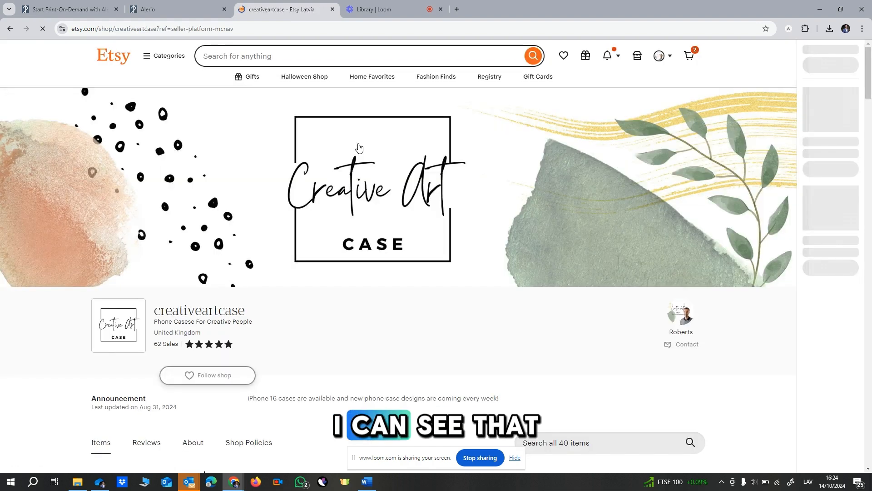
scroll(357, 165, down, 7)
scroll(373, 199, up, 7)
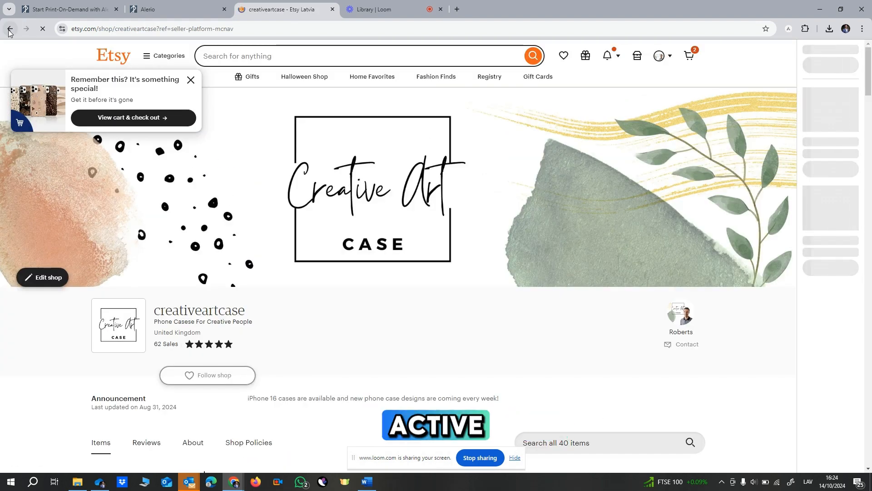
- Open the listings in Etsy's Shop Manager and filter them by Draft status to find the mushroom phone case
click(637, 56)
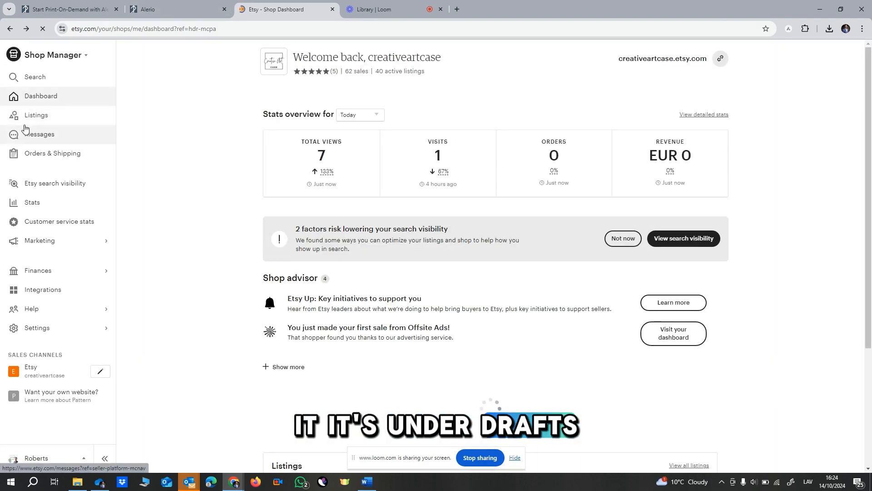
click(31, 117)
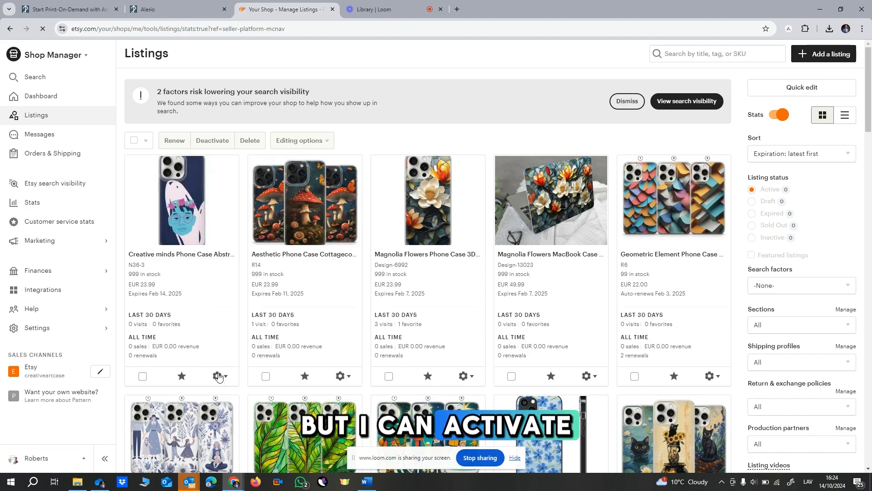
click(218, 376)
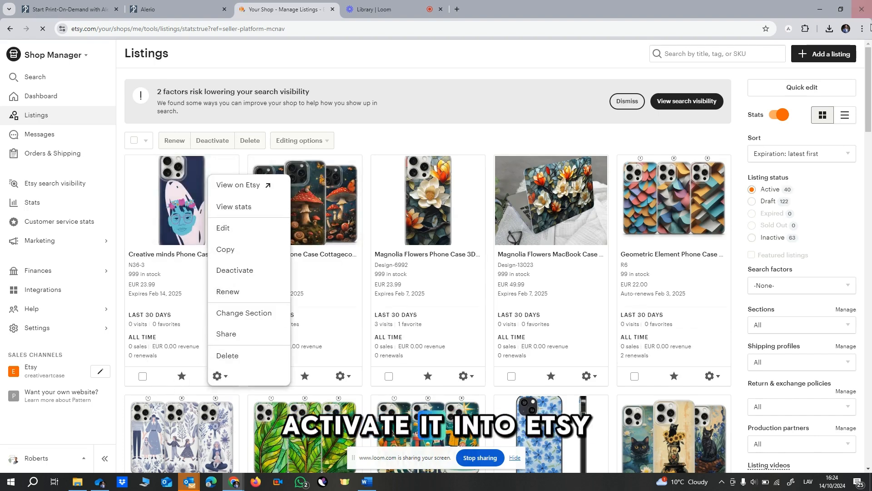
click(766, 202)
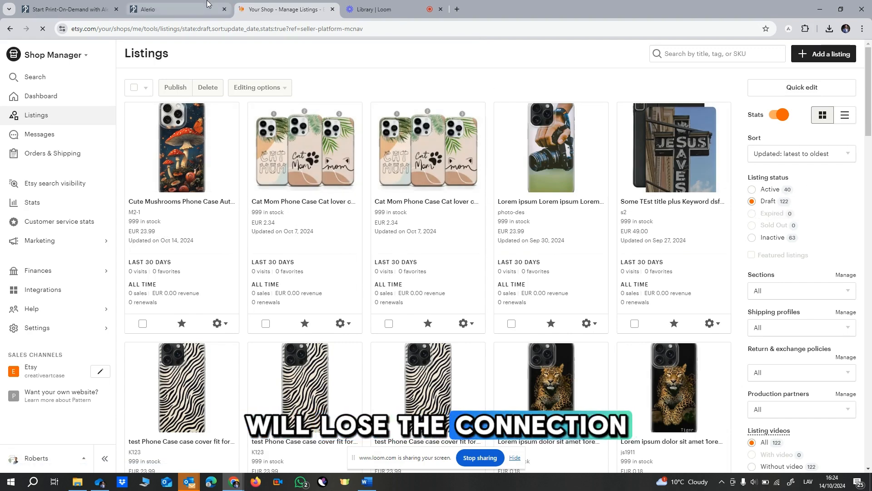
- Switch to Alerio Print and change the Cute Mushrooms phone case listing's status to Active, saving the change
click(185, 11)
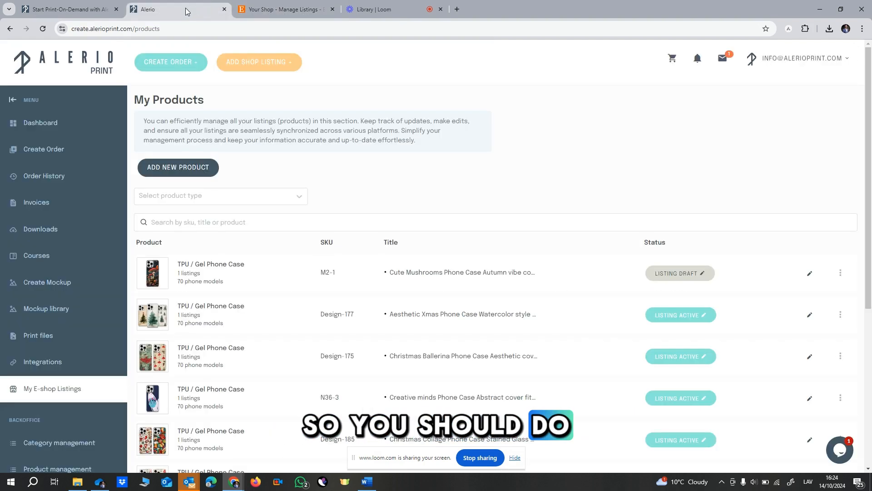
click(681, 274)
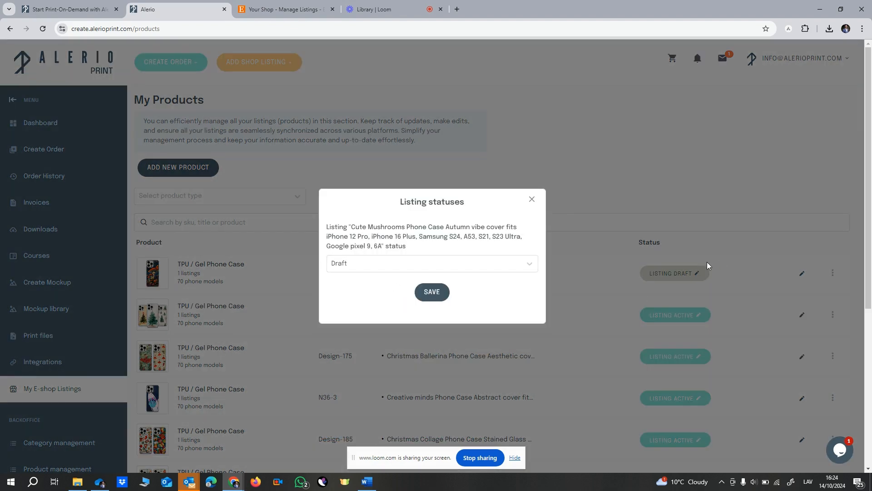
click(380, 268)
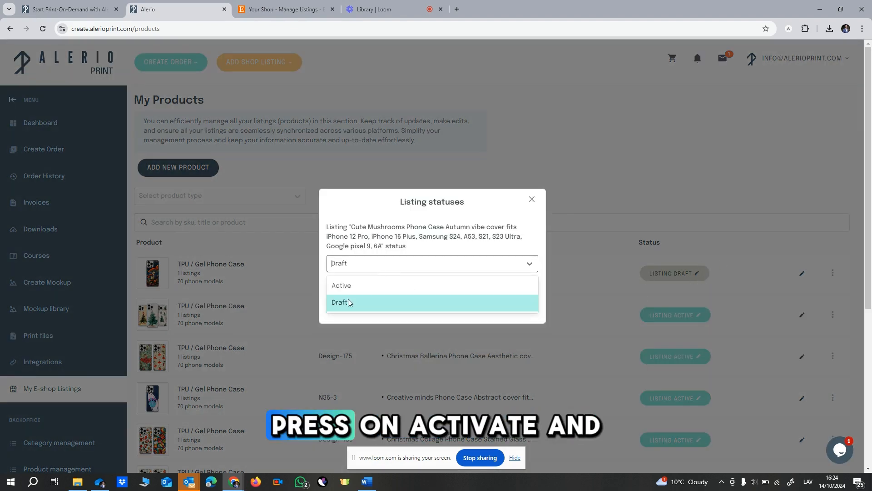
click(370, 290)
click(438, 292)
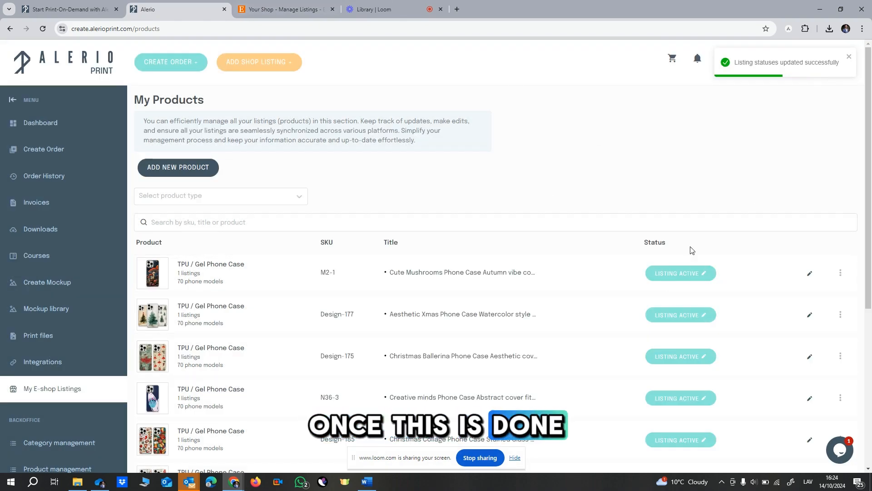
- Switch to Etsy, check the public storefront for the Cute Mushrooms phone case, and return to Alerio Print's product list
click(285, 6)
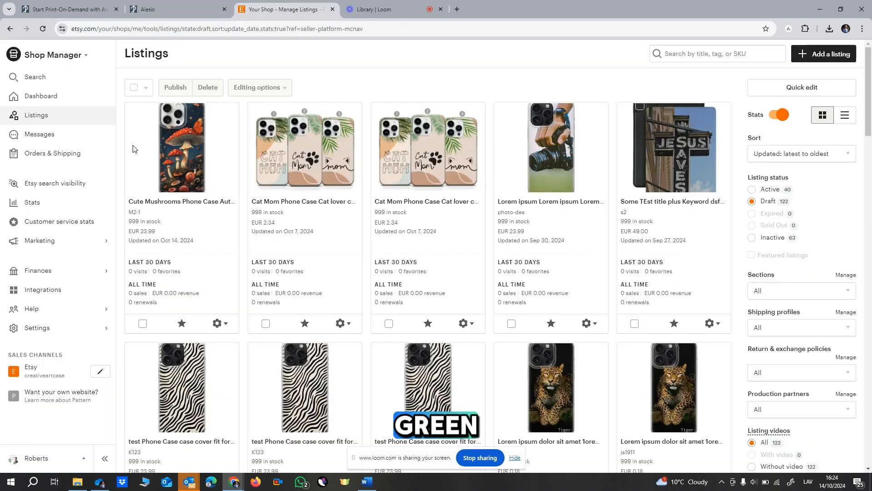
click(39, 375)
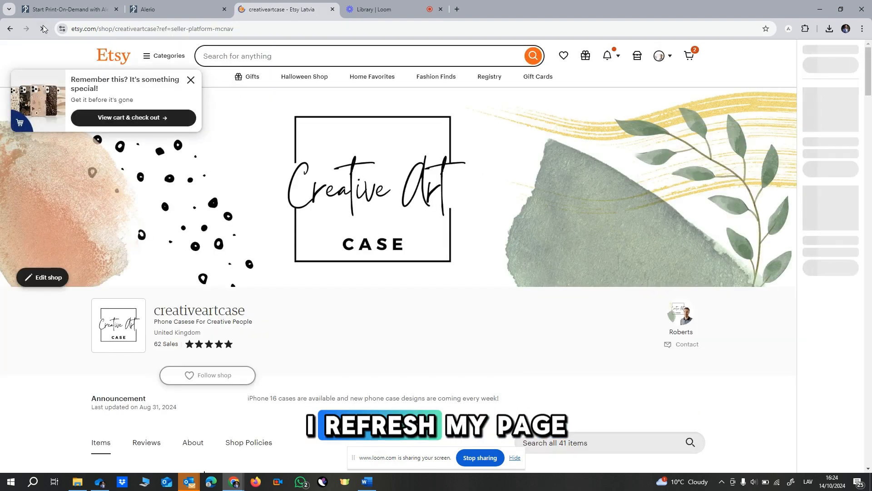
scroll(271, 355, down, 5)
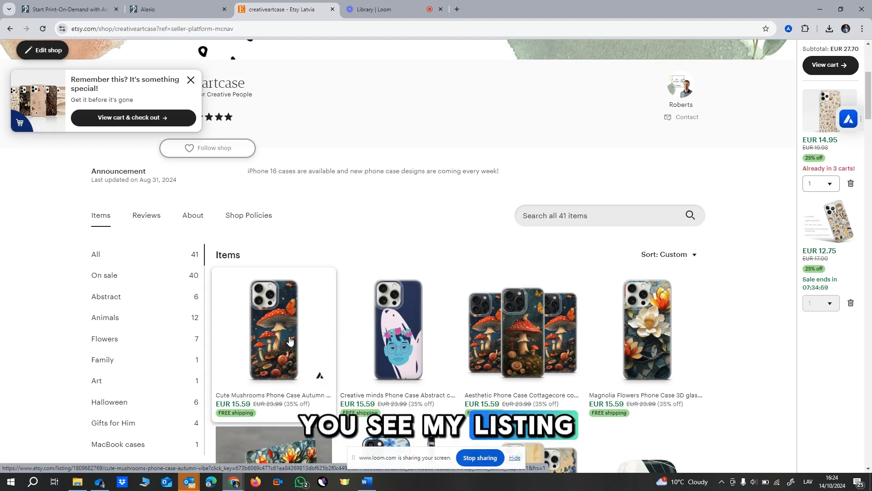
click(172, 5)
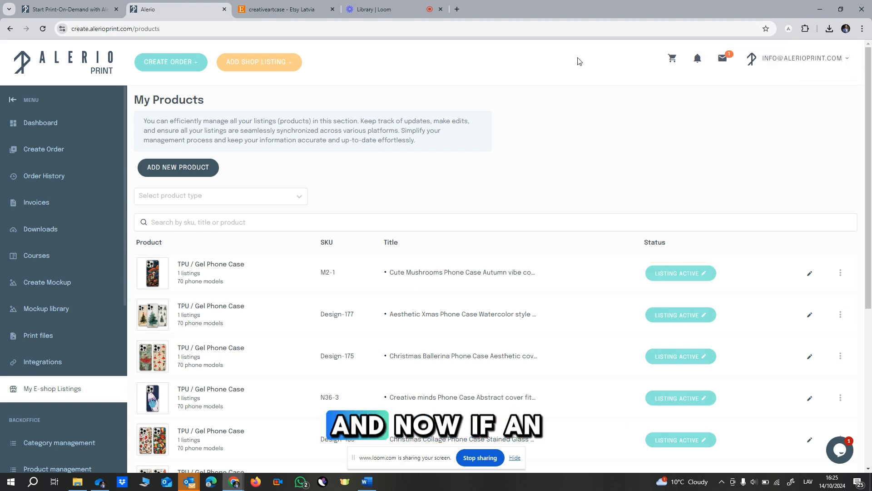
- Check the order cart from Alerio Print's dashboard, and switch to Etsy to look over the shop's public storefront
click(38, 68)
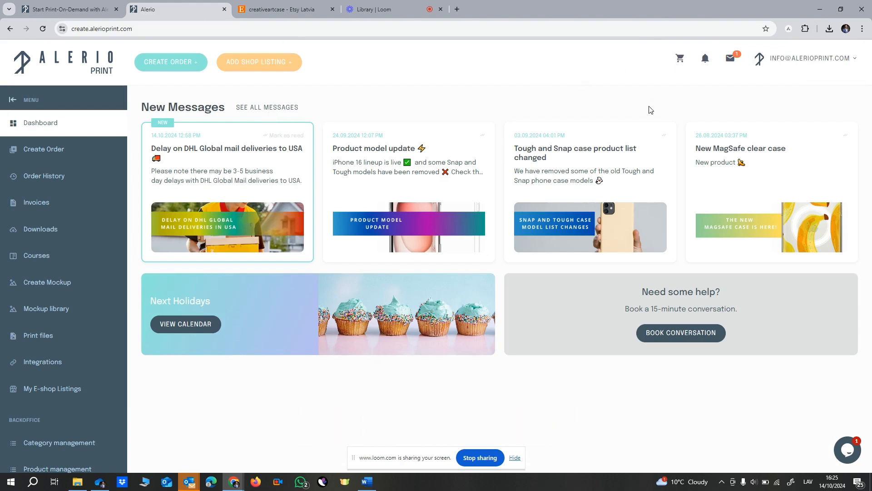
click(680, 59)
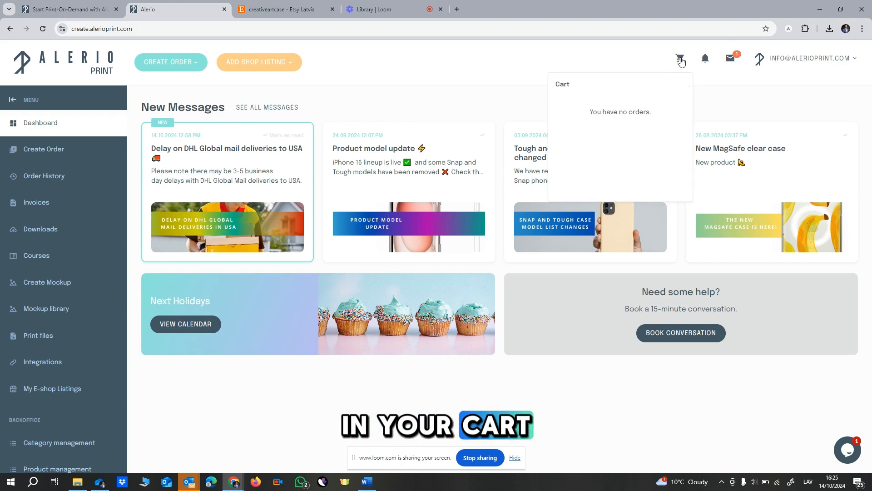
click(281, 10)
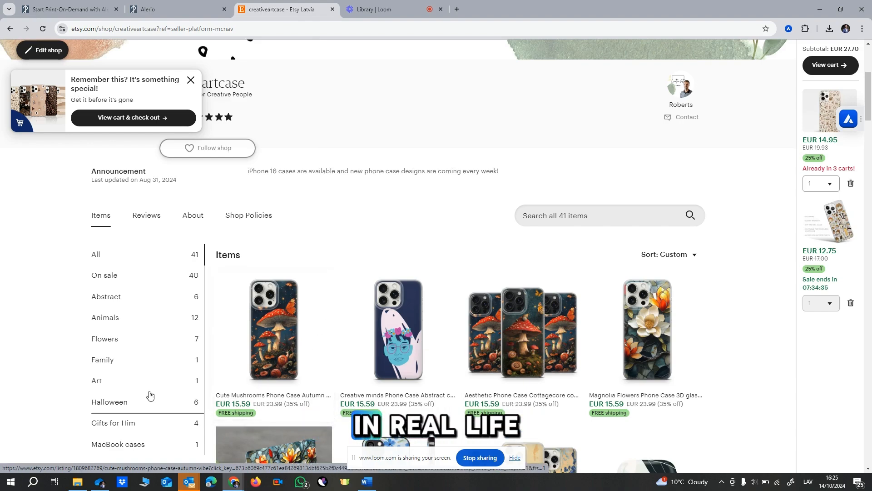
scroll(153, 391, down, 3)
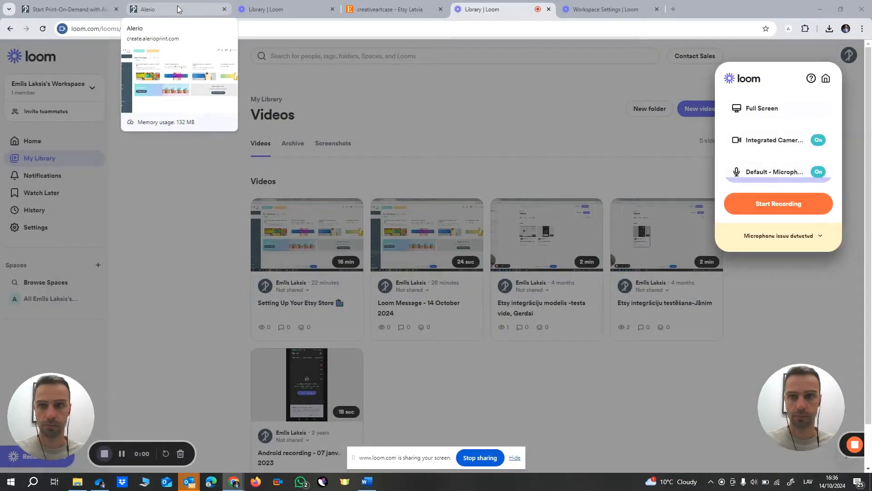
- Switch to Alerio Print's dashboard to check for new cart orders, and return to Etsy to open the Shop Manager dashboard
click(177, 9)
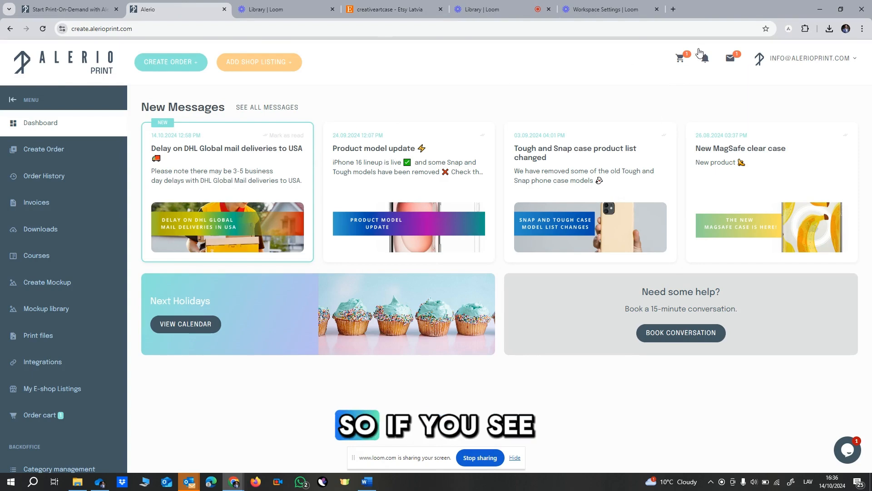
click(390, 9)
scroll(614, 60, up, 4)
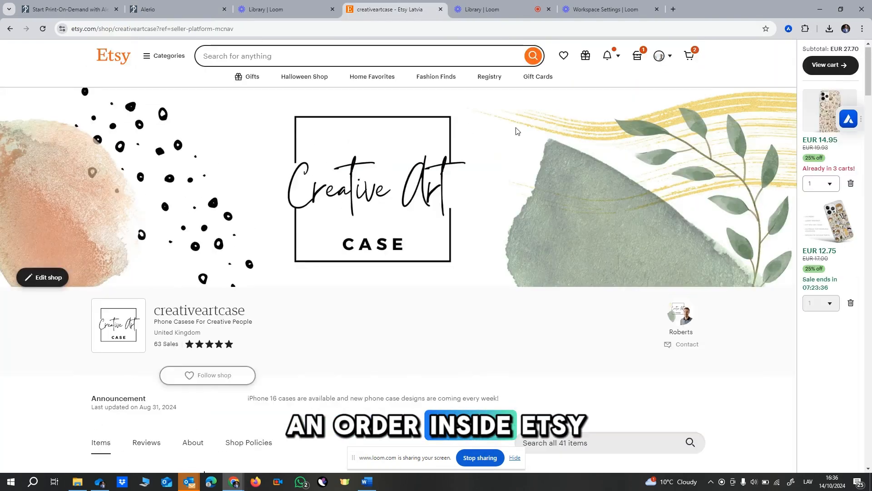
click(636, 57)
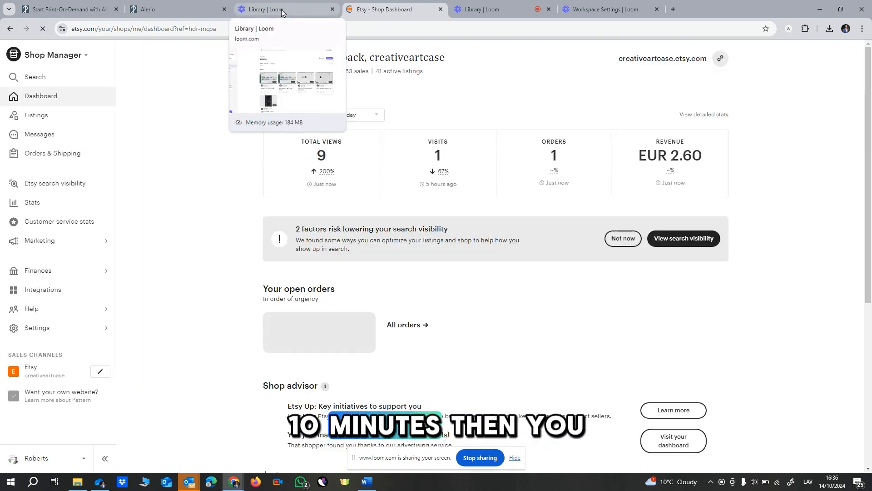
- Switch to Alerio Print and open the full list of orders waiting in the cart
click(211, 9)
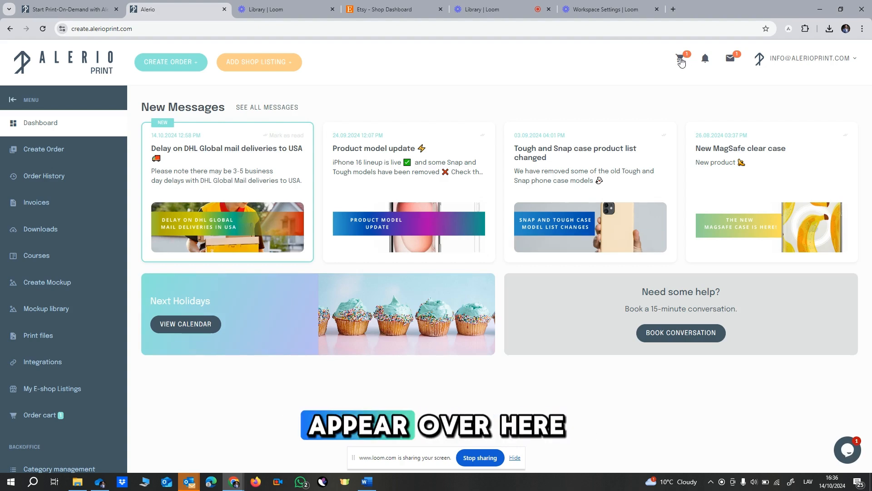
click(681, 60)
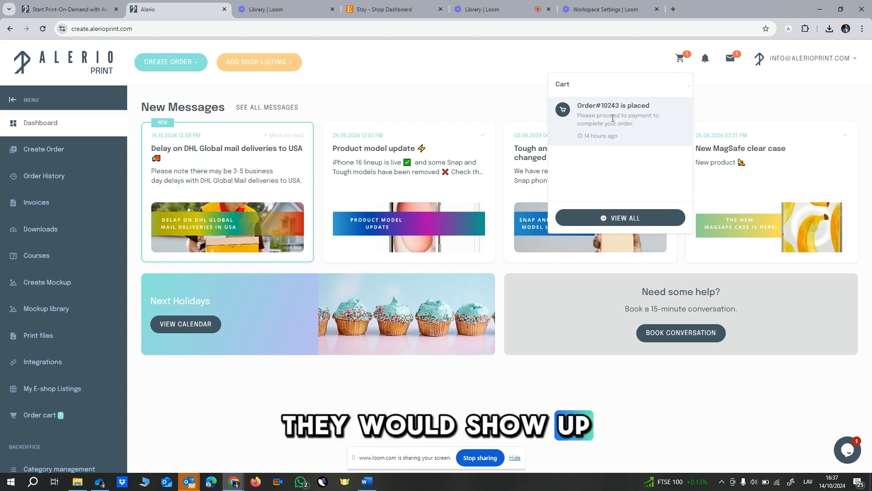
click(598, 216)
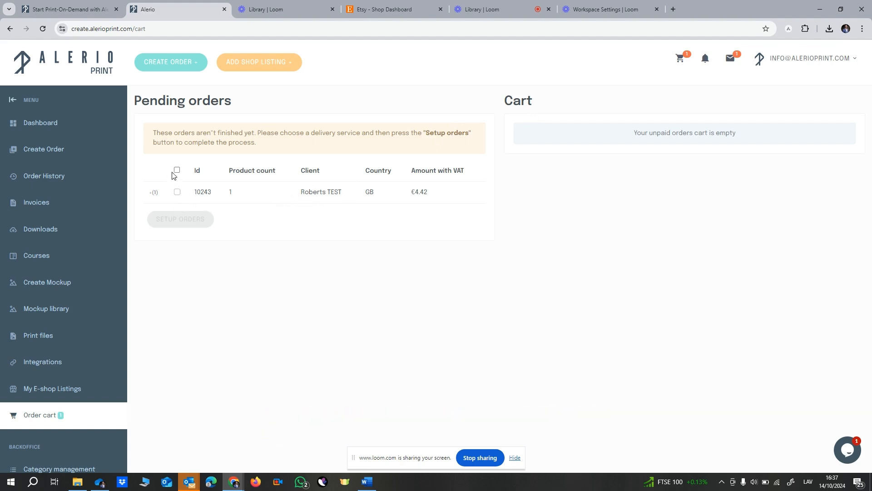
- Set up the pending TPU / Gel Phone Case order with DHL Global Mail [with tracking] as its delivery service
click(177, 192)
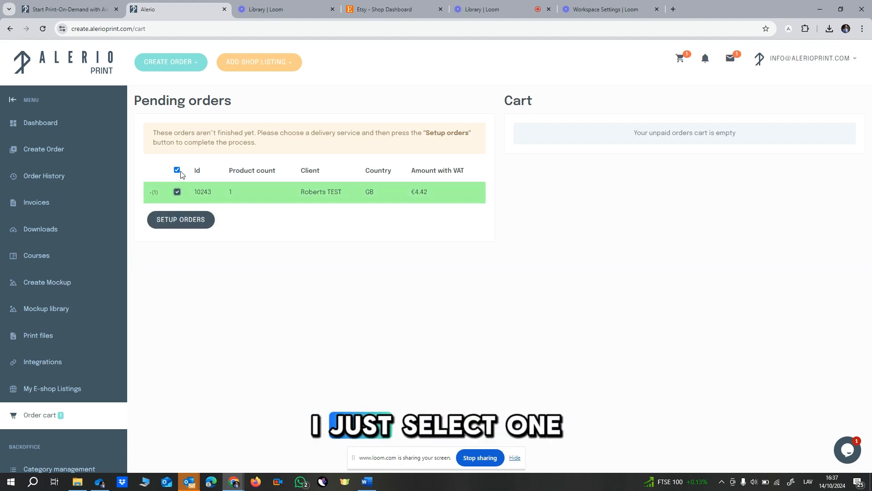
click(183, 221)
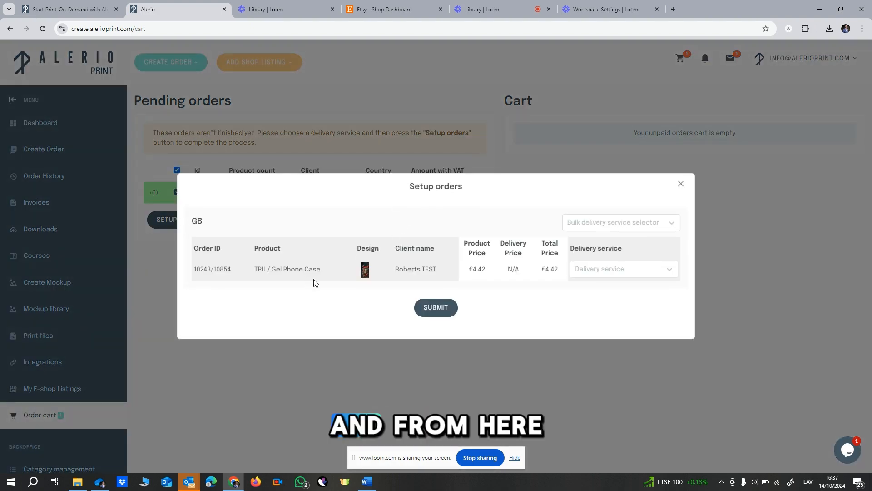
click(612, 270)
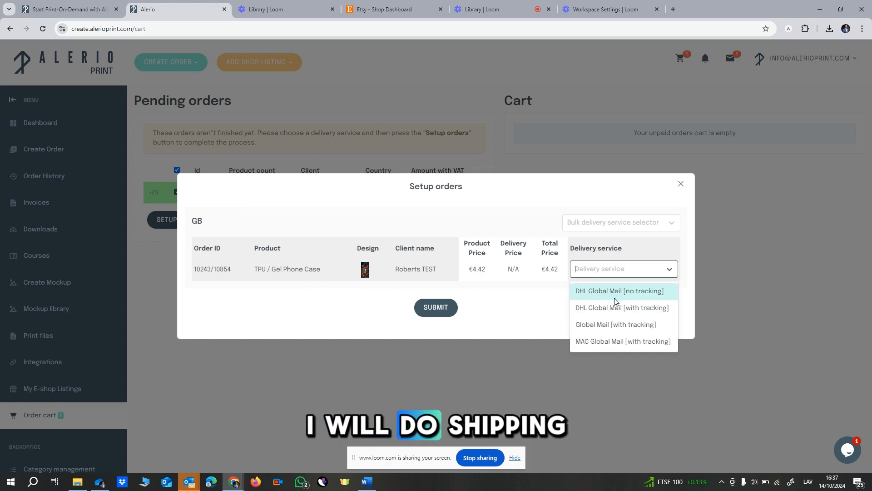
click(619, 311)
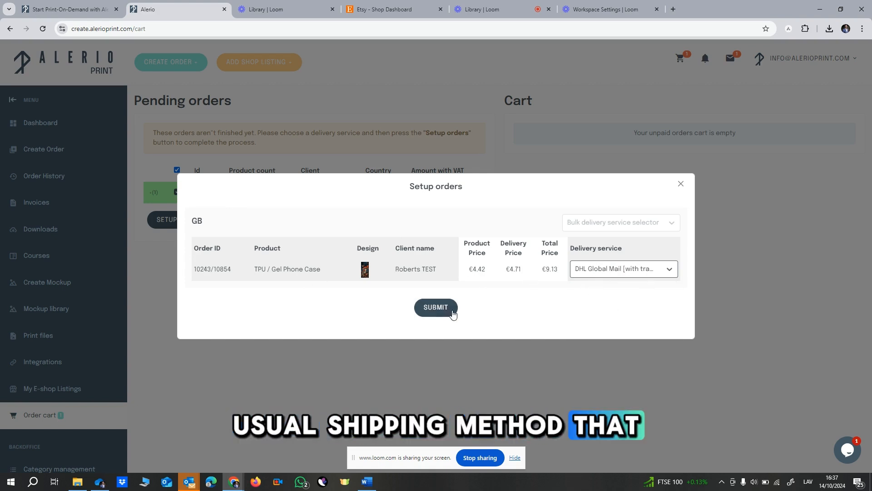
- Review the delivery services offered for the phone case order, keeping DHL Global Mail [with tracking] selected
click(593, 269)
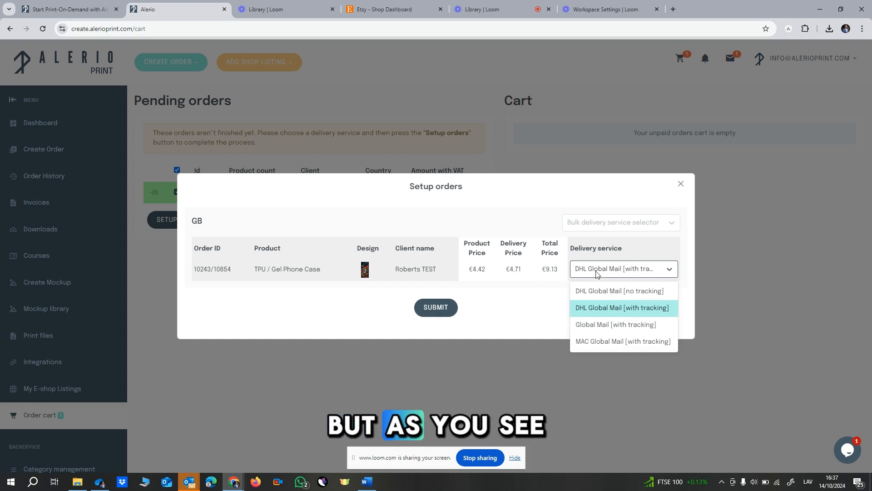
click(595, 270)
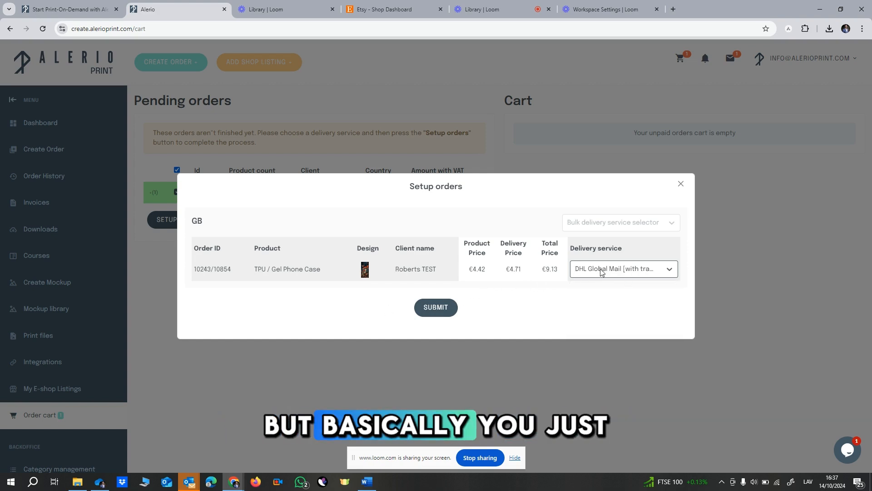
click(595, 271)
click(597, 271)
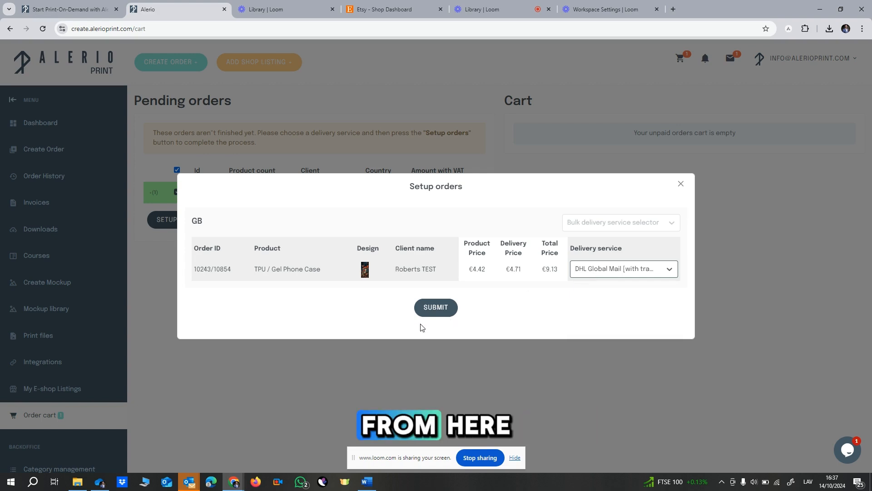
click(643, 270)
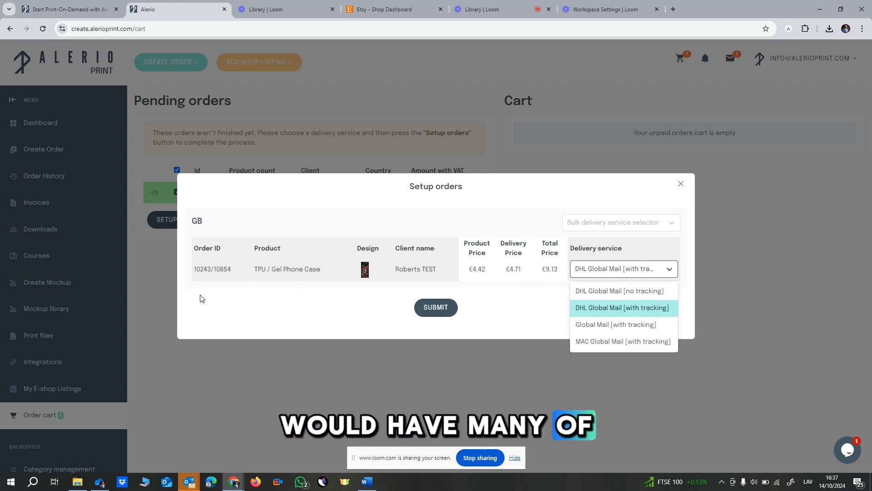
click(610, 306)
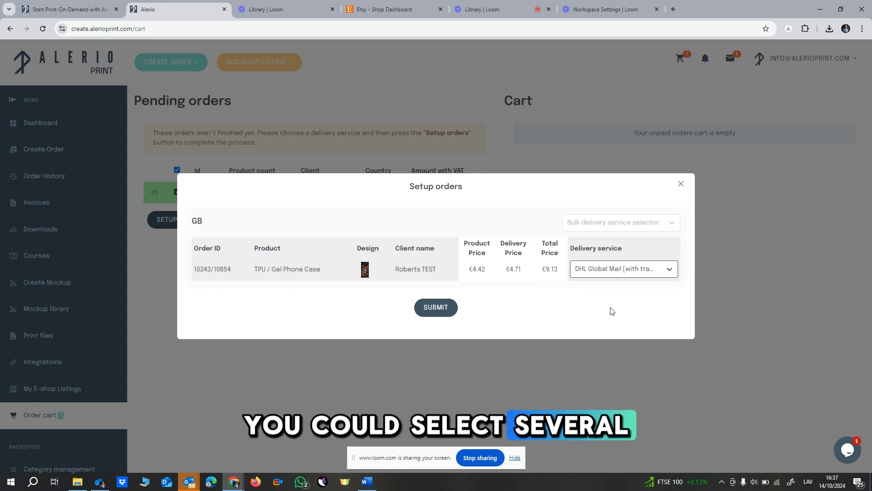
- Set the bulk delivery service for the GB orders to DHL Global Mail [with tracking] and submit the order setup
click(625, 223)
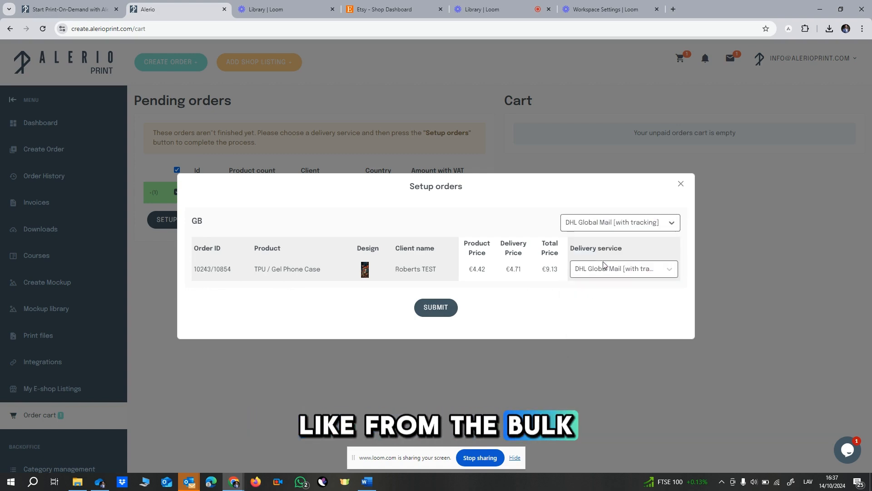
click(603, 261)
click(440, 308)
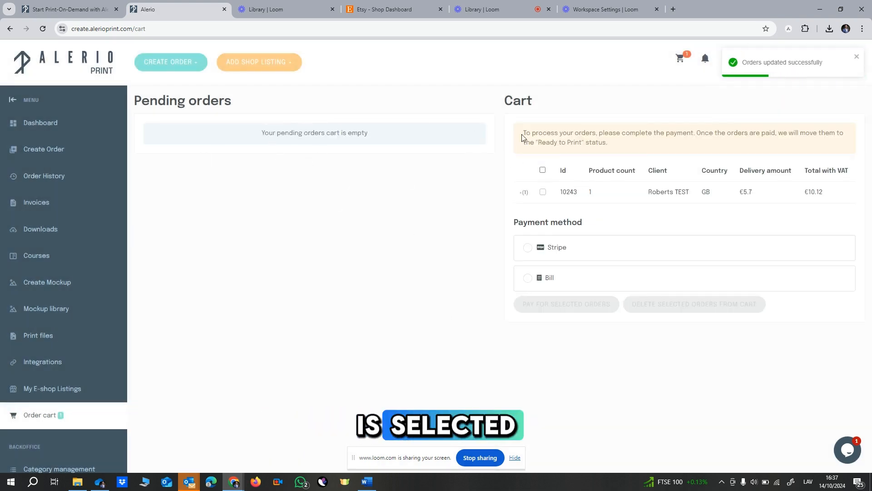
- Select the unpaid phone case order in the cart and pay for it with the Bill payment method
click(543, 171)
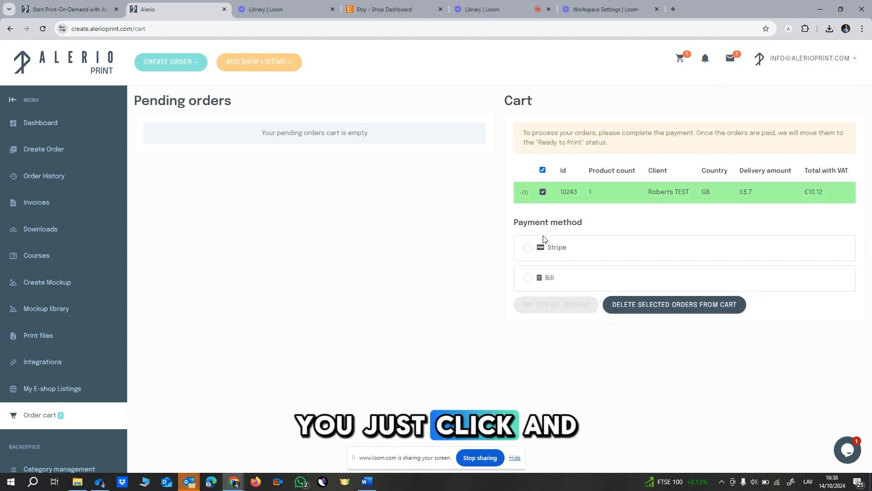
click(529, 248)
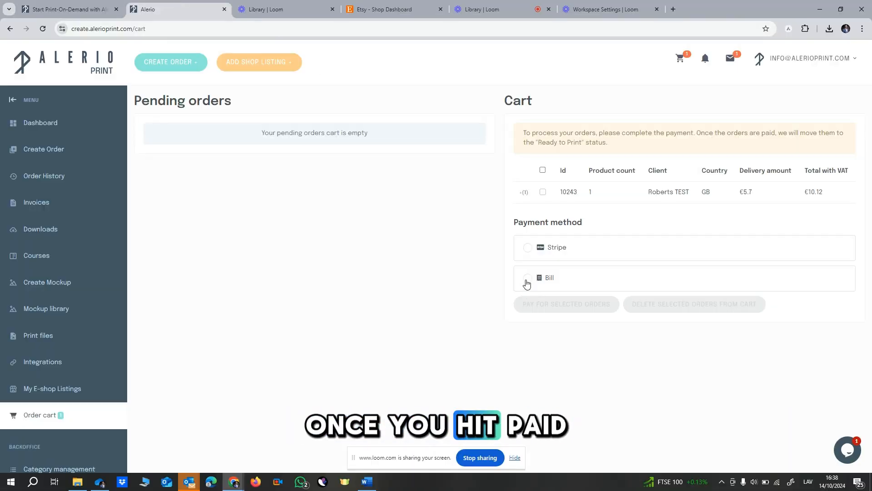
click(527, 278)
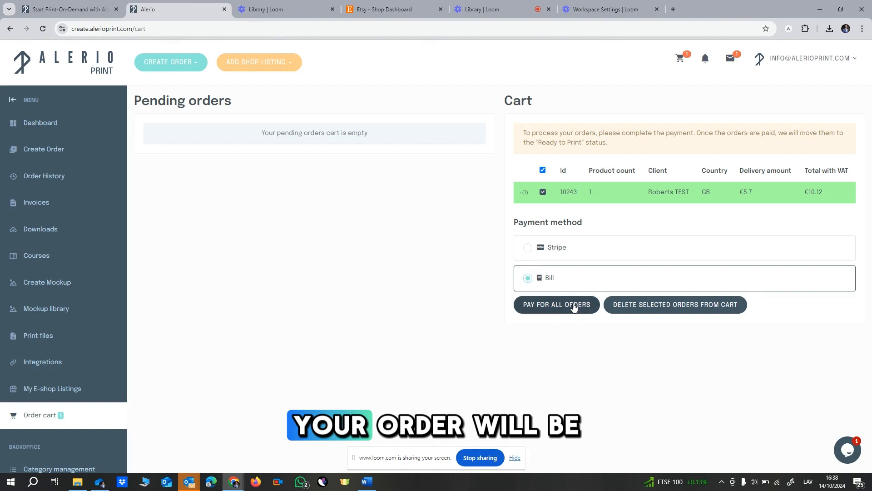
click(575, 307)
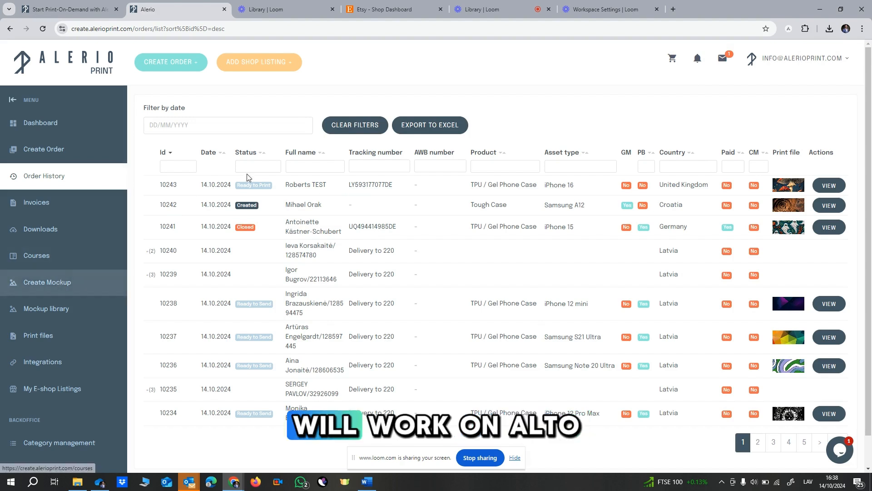
- Look over the order history, and switch to Etsy to review the new mushroom phone case order in Orders & Shipping
scroll(257, 188, down, 1)
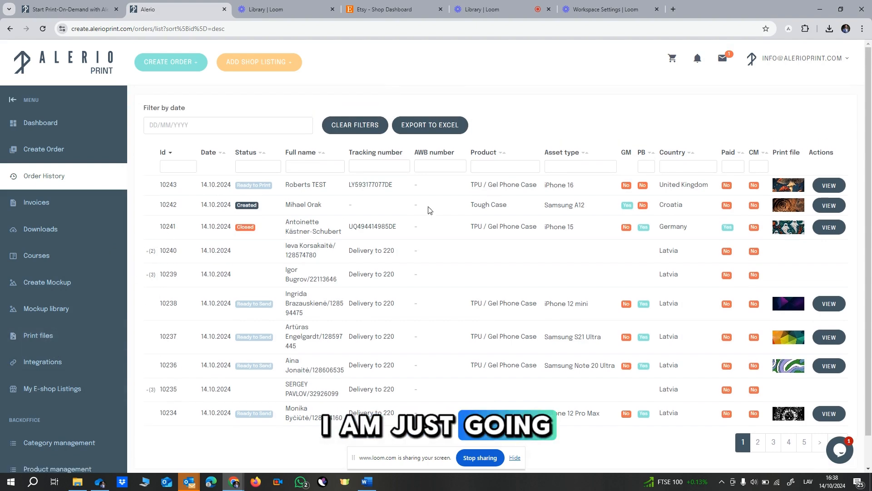
click(374, 10)
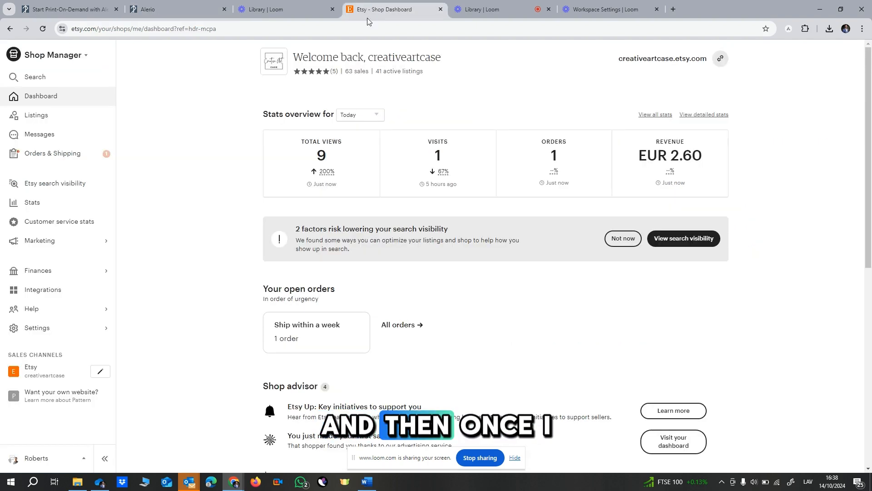
click(61, 154)
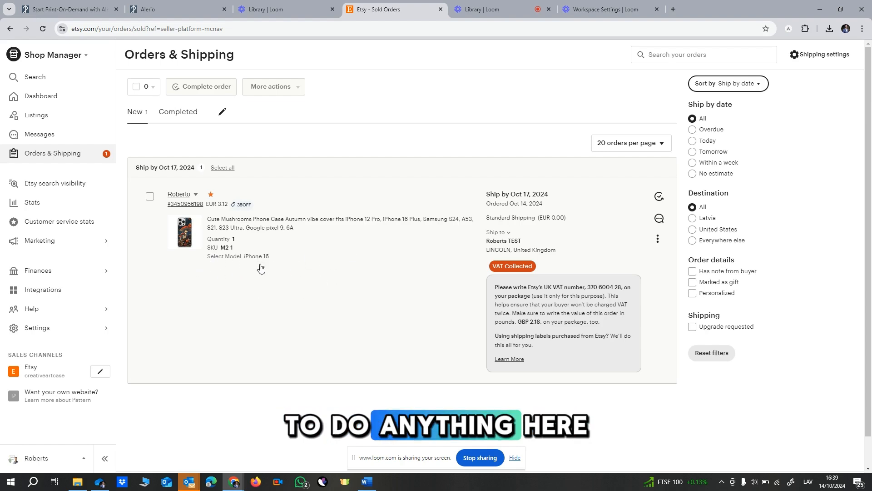
scroll(227, 273, down, 1)
scroll(227, 263, up, 1)
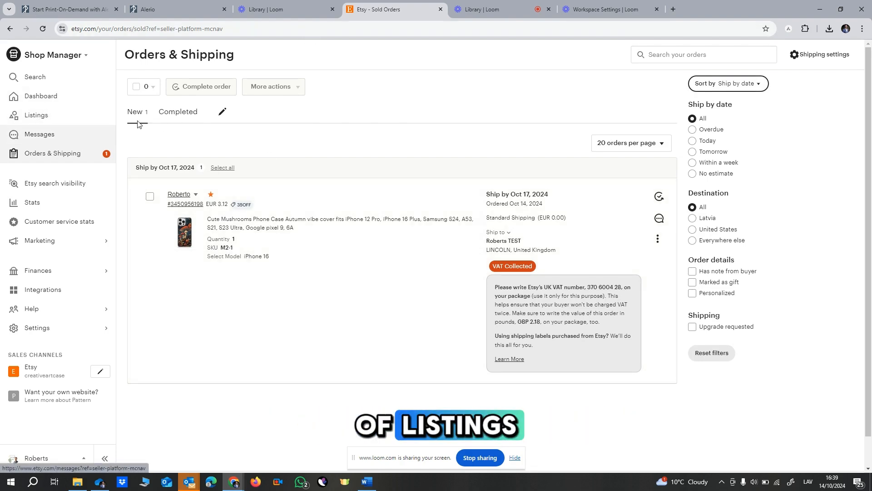
- Switch to Alerio Print and review the shop integrations and the list of e-shop listings
click(173, 8)
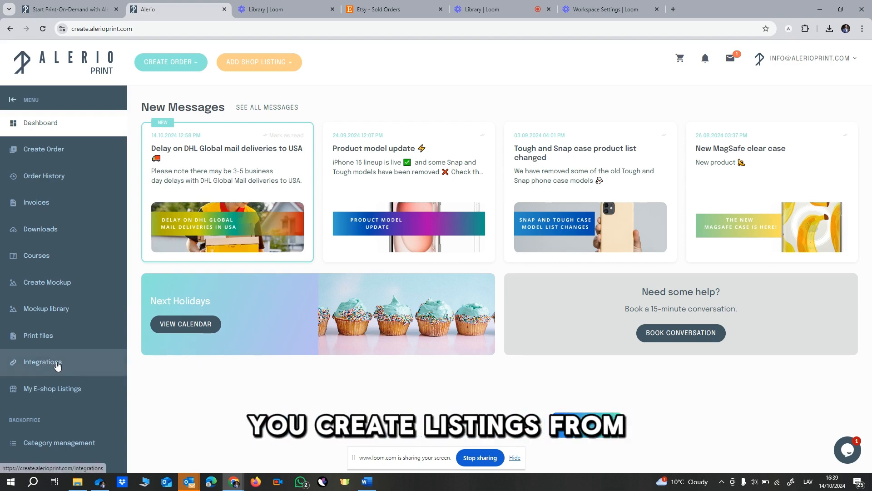
click(57, 365)
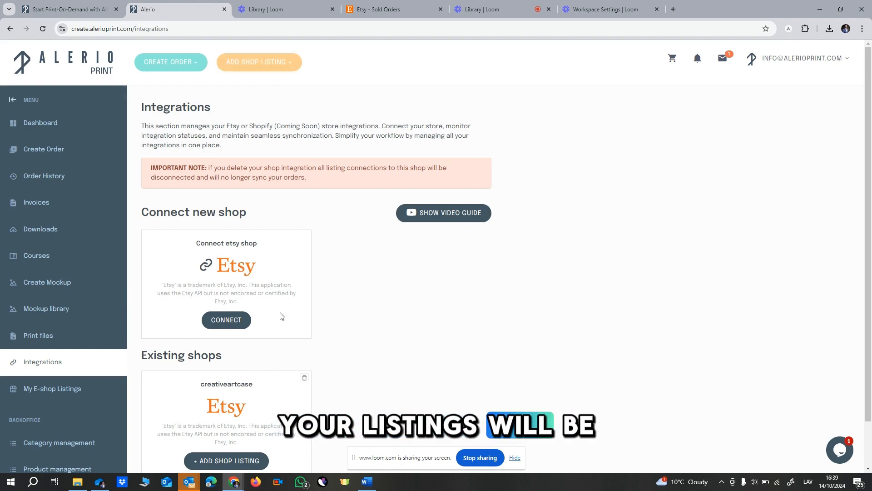
click(64, 395)
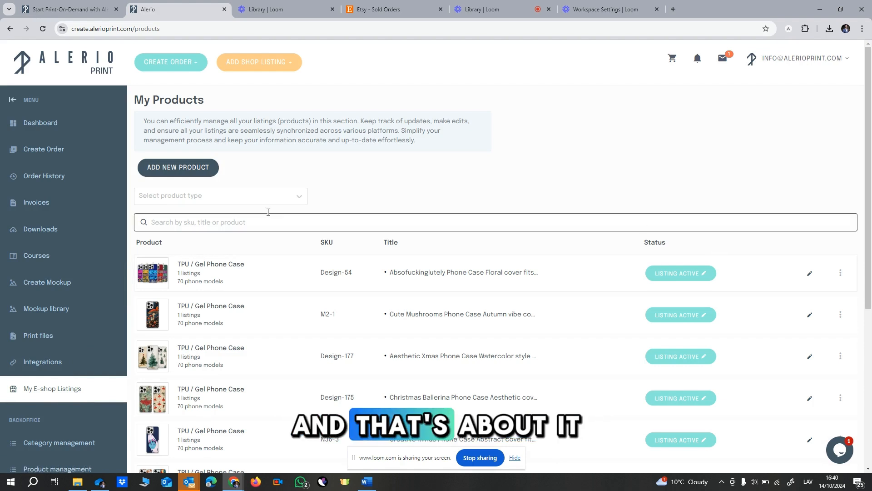
- View the support chat window, close it and return to the dashboard
click(840, 454)
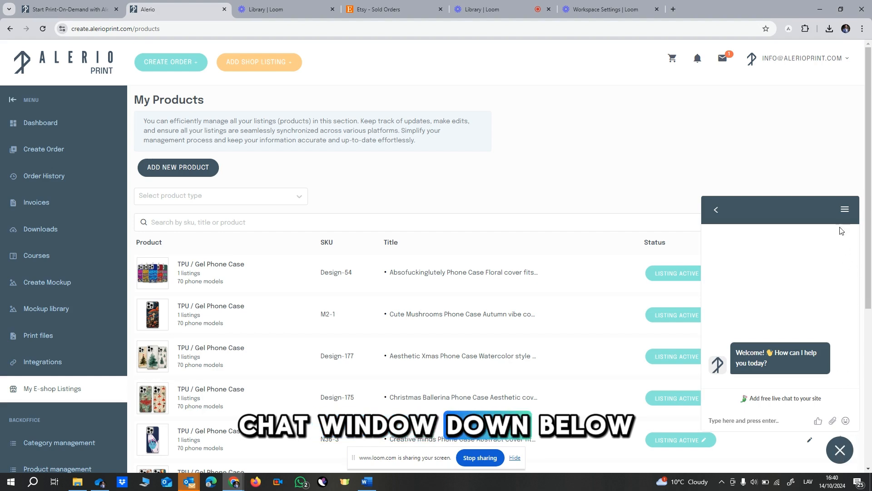
click(839, 449)
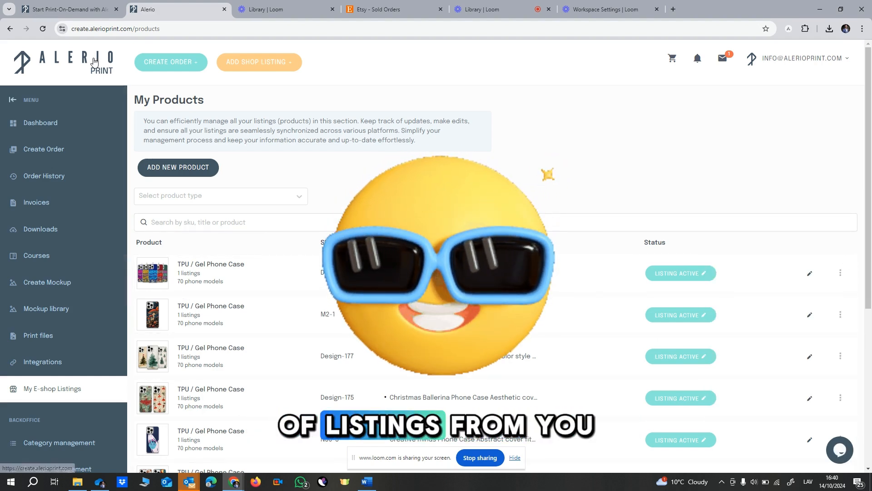
click(95, 73)
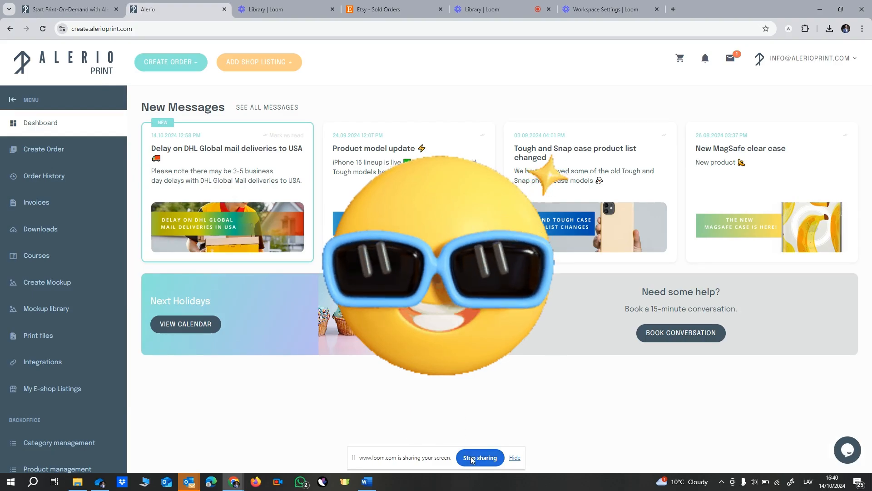